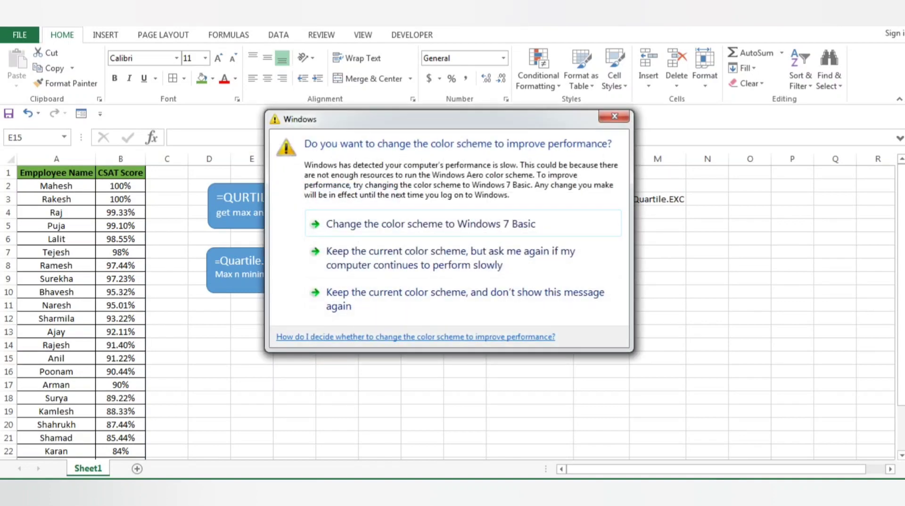
Step: Dismiss the color scheme warning and select the Quartile.INC note shape, followed by the Quartile.EXC note shape
{"action": "left_click", "coordinate": [614, 117]}
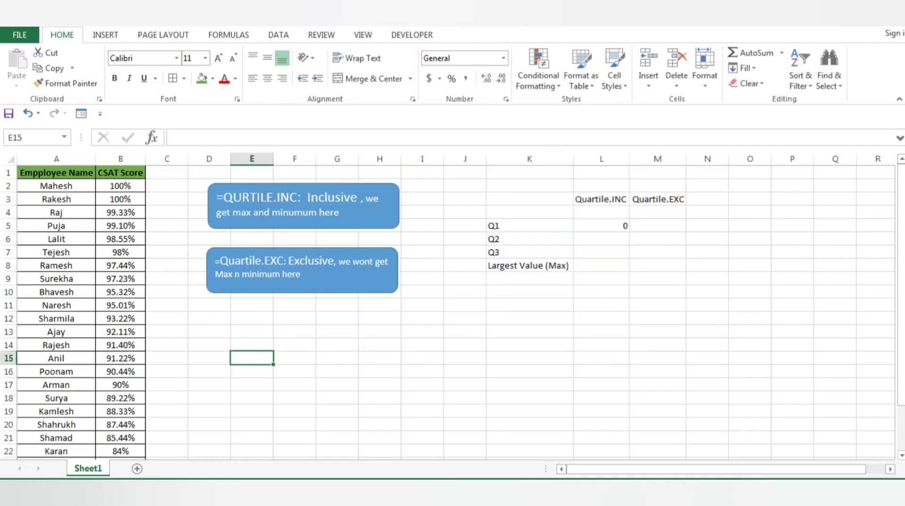
{"action": "left_click", "coordinate": [338, 213]}
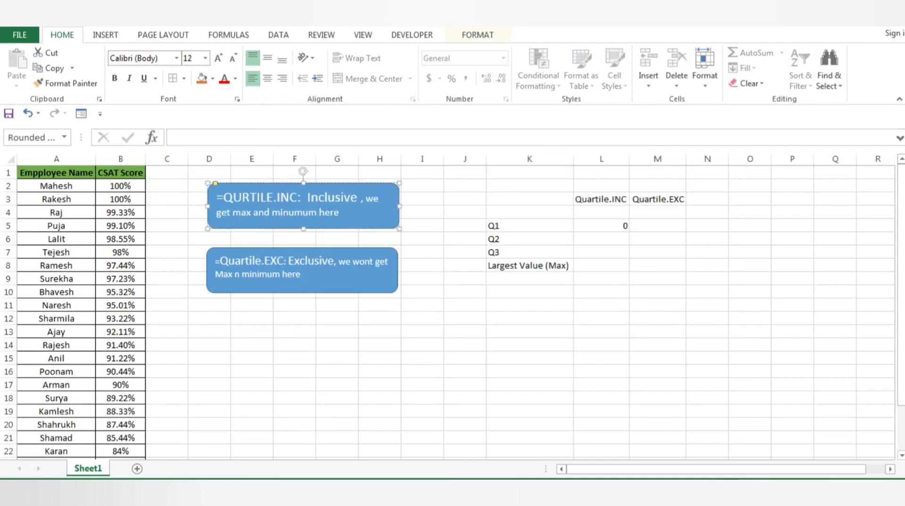
{"action": "left_click", "coordinate": [353, 262]}
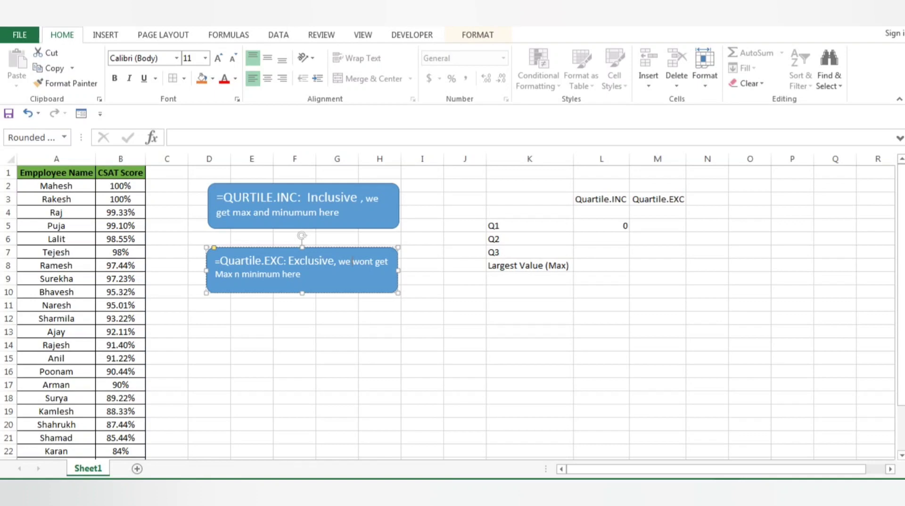
Step: Enter =QUARTILE.INC(B1:B26,0) in cell L5 to get the minimum CSAT score
{"action": "left_click", "coordinate": [601, 226]}
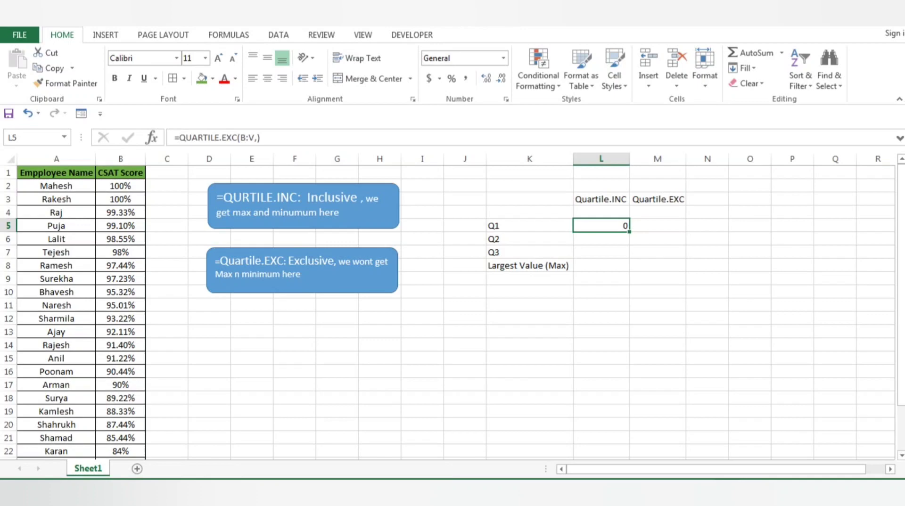
{"action": "type", "text": "=qu"}
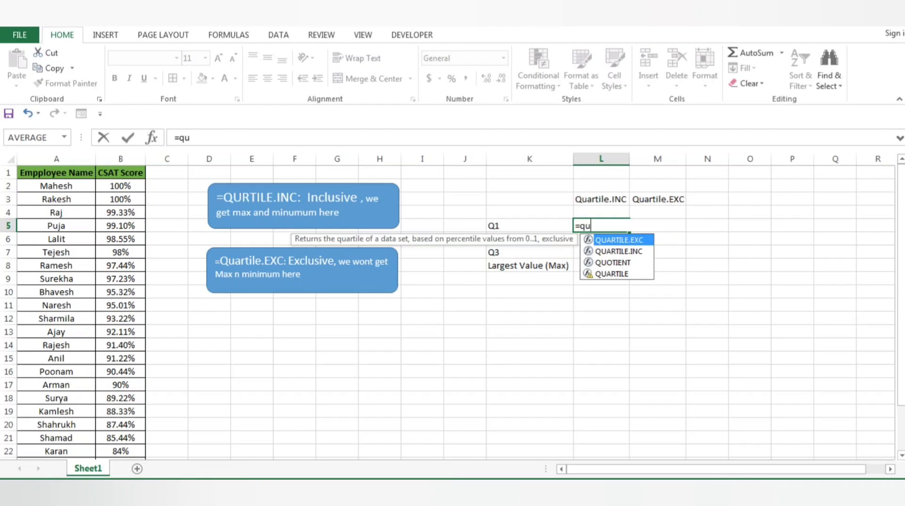
{"action": "key", "text": "Down"}
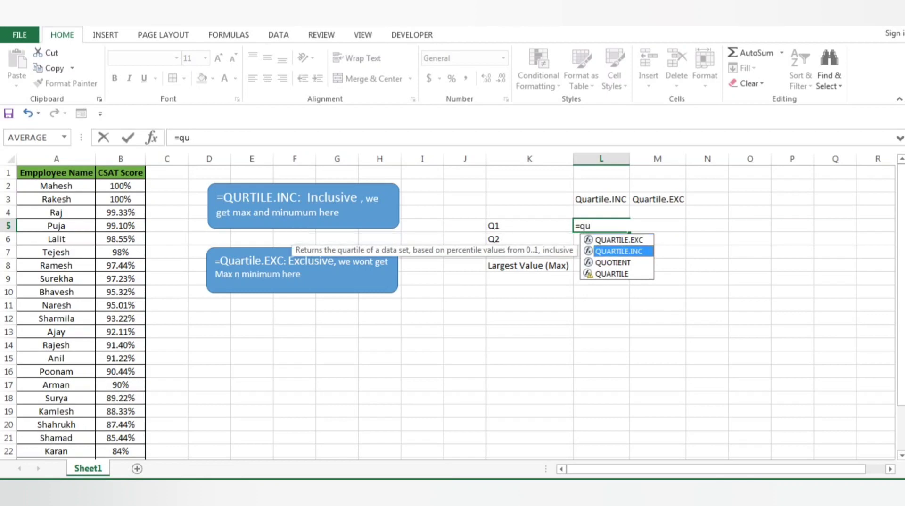
{"action": "key", "text": "Tab"}
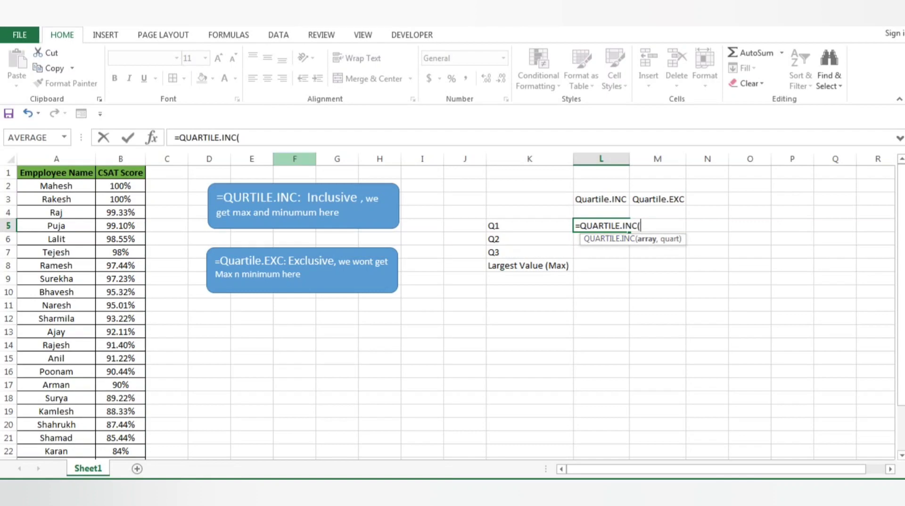
{"action": "left_click", "coordinate": [121, 159]}
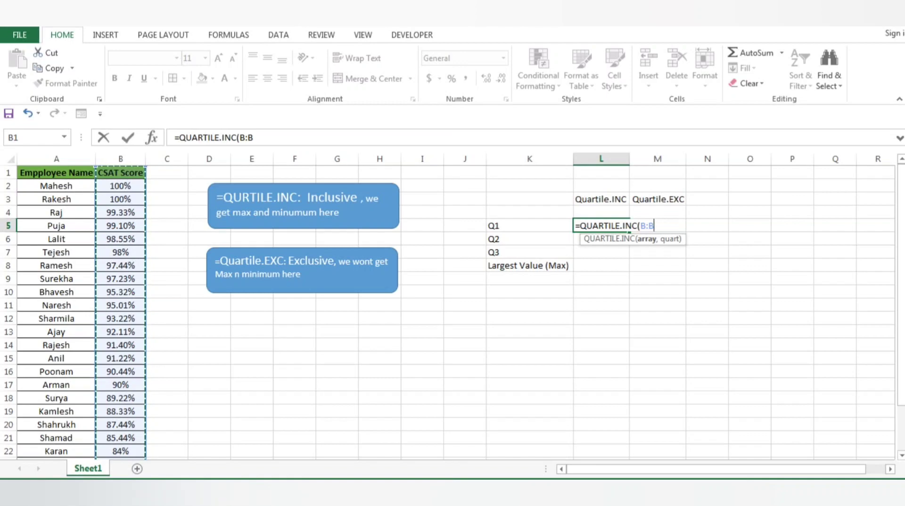
{"action": "left_click", "coordinate": [120, 173]}
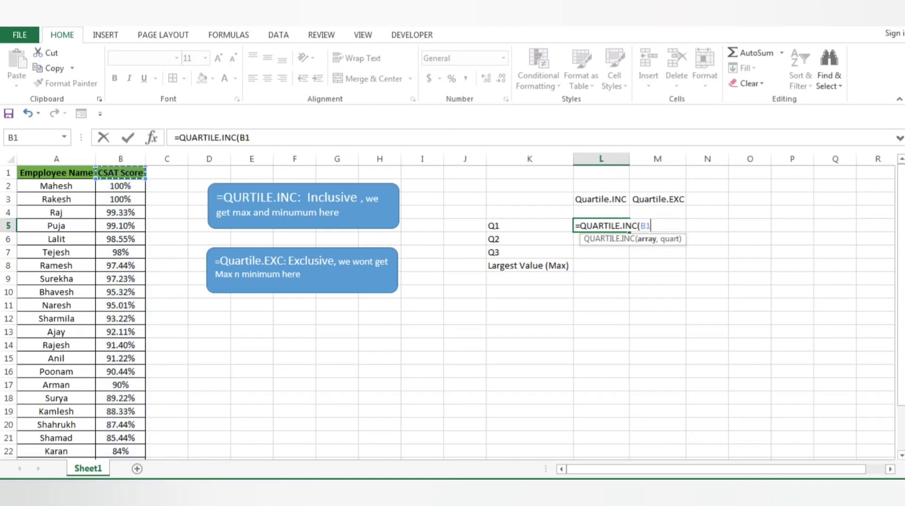
{"action": "key", "text": "ctrl+shift+Down"}
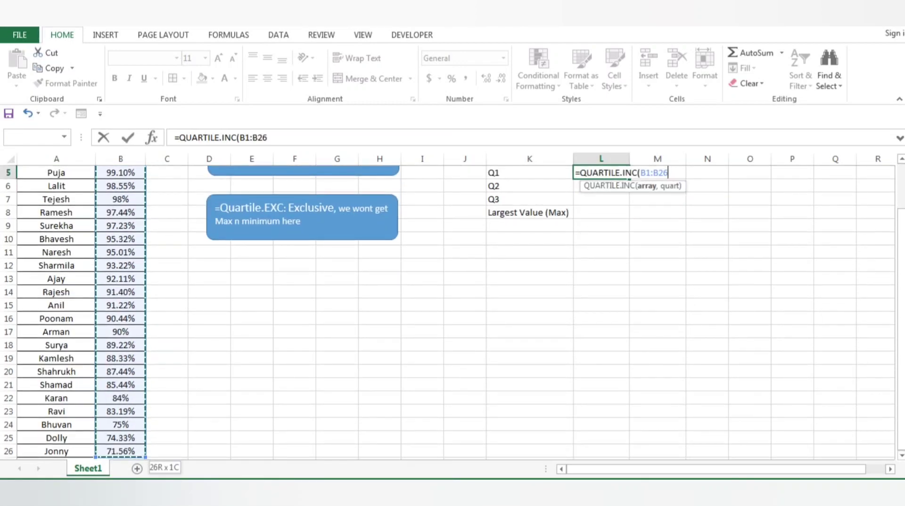
{"action": "type", "text": ","}
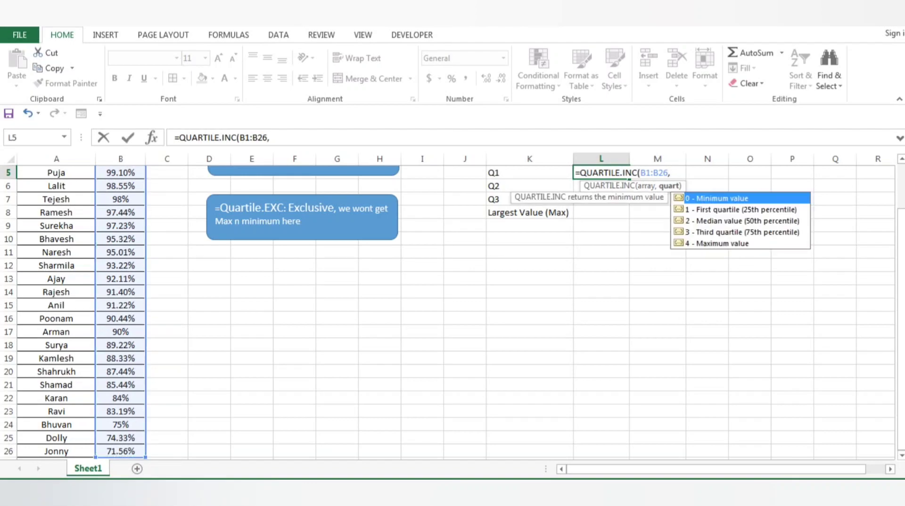
{"action": "scroll", "coordinate": [453, 311], "scroll_direction": "up", "scroll_amount": 2}
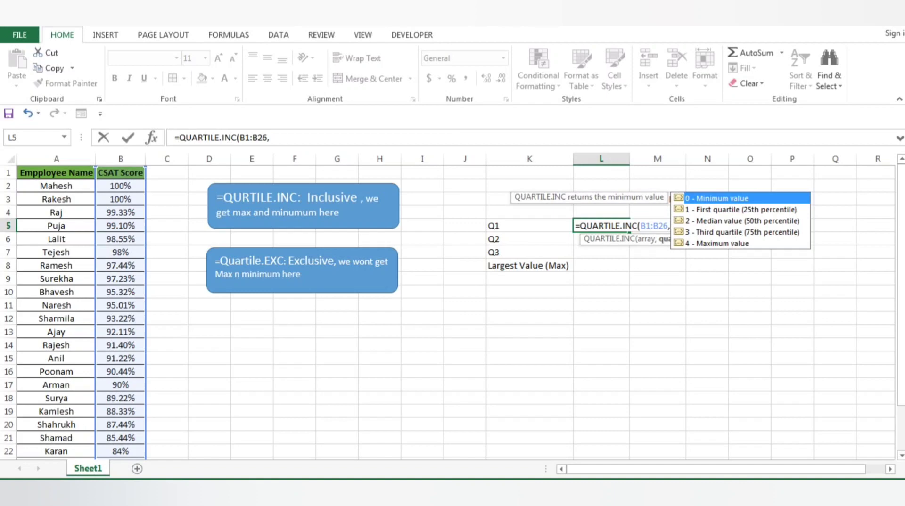
{"action": "type", "text": "0"}
{"action": "key", "text": "Return"}
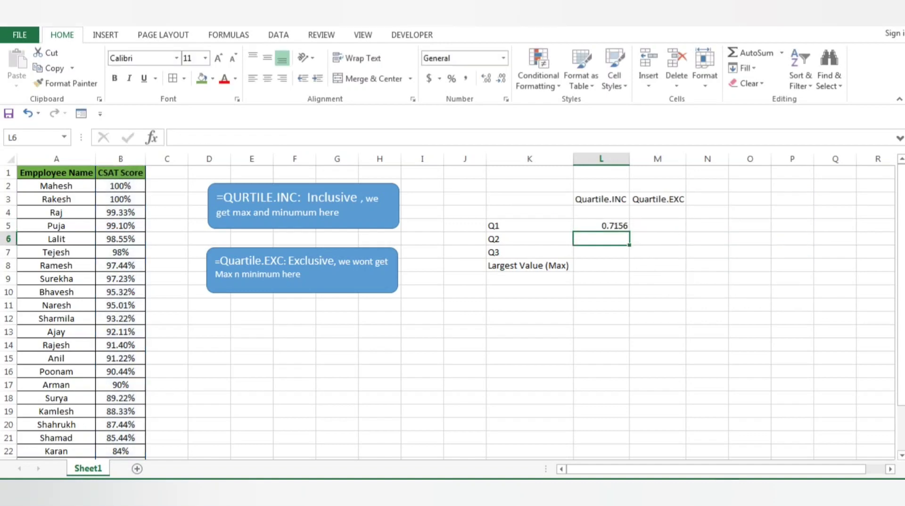
Step: Move the minimum-value formula from L5 up to L4, keeping its B1:B26 range
{"action": "left_click", "coordinate": [601, 226]}
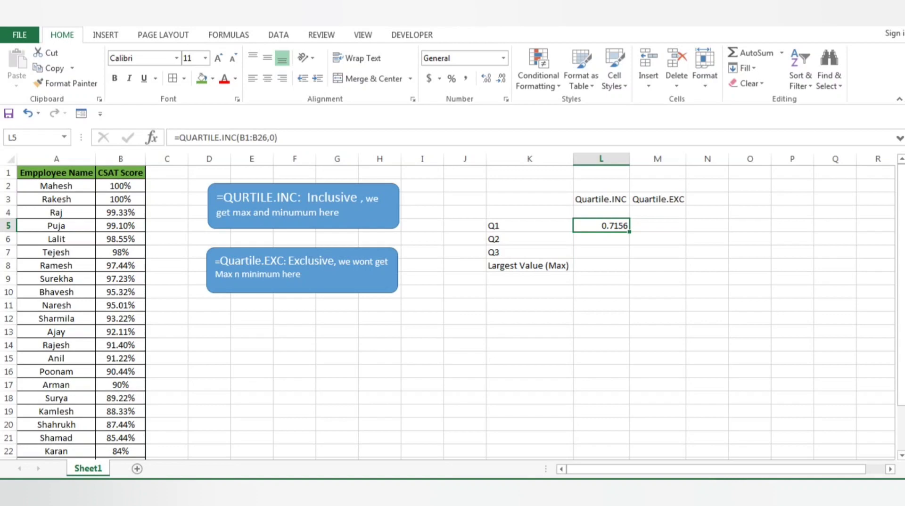
{"action": "key", "text": "Left"}
{"action": "key", "text": "Right"}
{"action": "key", "text": "ctrl+c"}
{"action": "key", "text": "Up"}
{"action": "key", "text": "ctrl+v"}
Step: Label cell K4 beside the minimum result as "Smallest value"
{"action": "key", "text": "Left"}
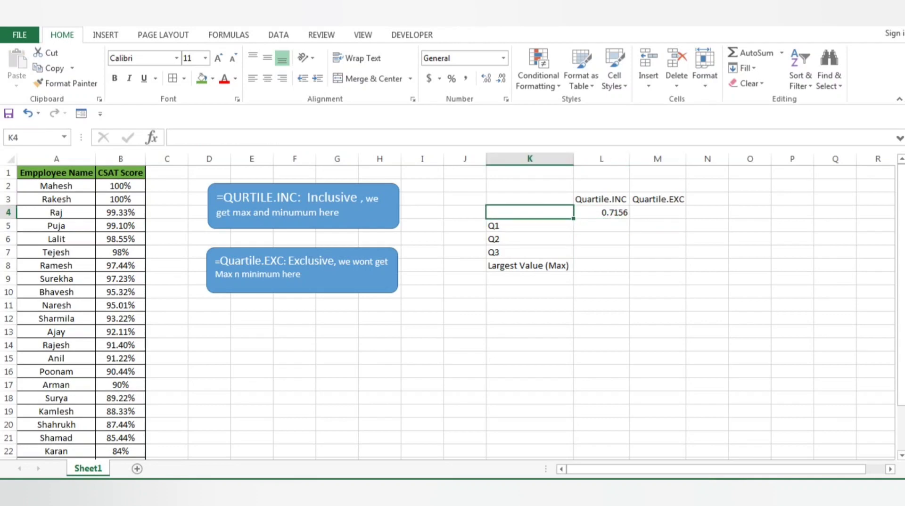
{"action": "type", "text": "Sma"}
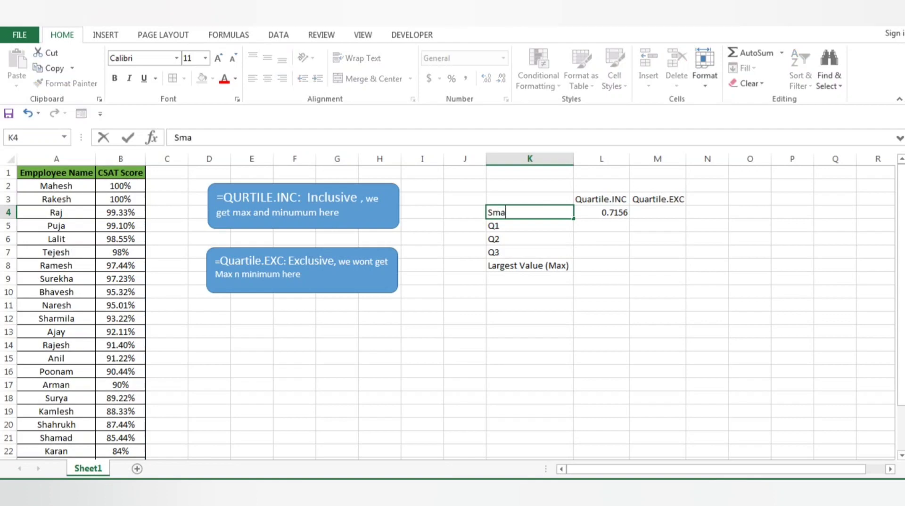
{"action": "type", "text": "llest value"}
{"action": "key", "text": "Tab"}
Step: Copy the smallest-value formula from L4 into the Q1 cell L5
{"action": "key", "text": "ctrl+c"}
{"action": "key", "text": "Down"}
{"action": "key", "text": "ctrl+v"}
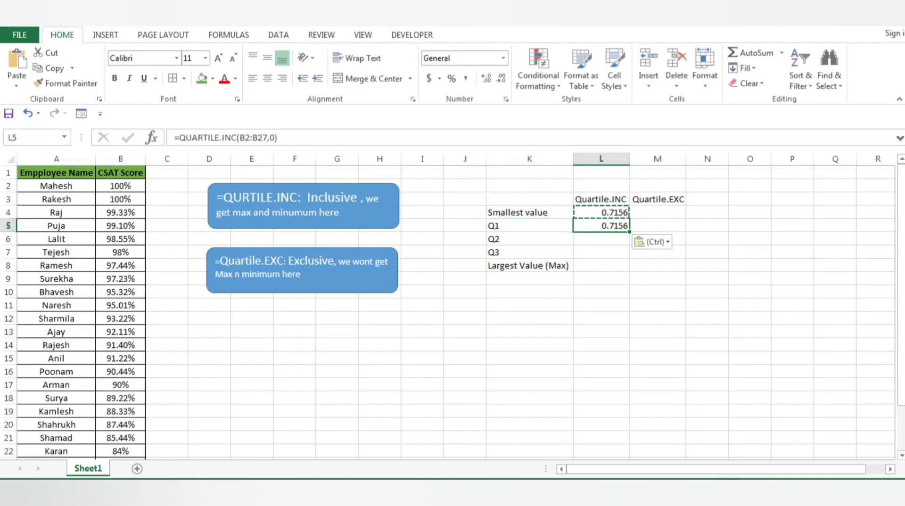
{"action": "key", "text": "F2"}
{"action": "key", "text": "Escape"}
{"action": "key", "text": "Up"}
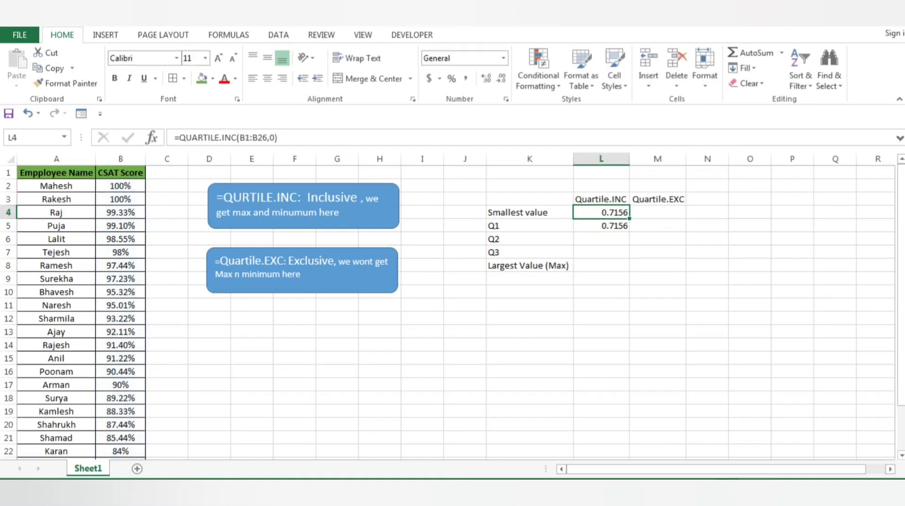
{"action": "key", "text": "ctrl+c"}
{"action": "key", "text": "Down"}
{"action": "key", "text": "ctrl+v"}
{"action": "key", "text": "Left"}
{"action": "key", "text": "Right"}
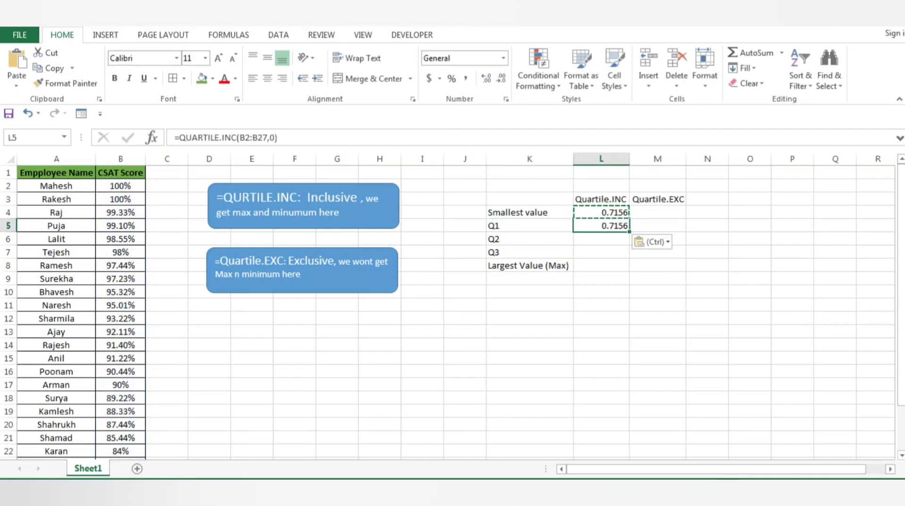
Step: Clear the arguments of the Q1 formula in L5, leaving only =QUARTILE.INC(
{"action": "key", "text": "F2"}
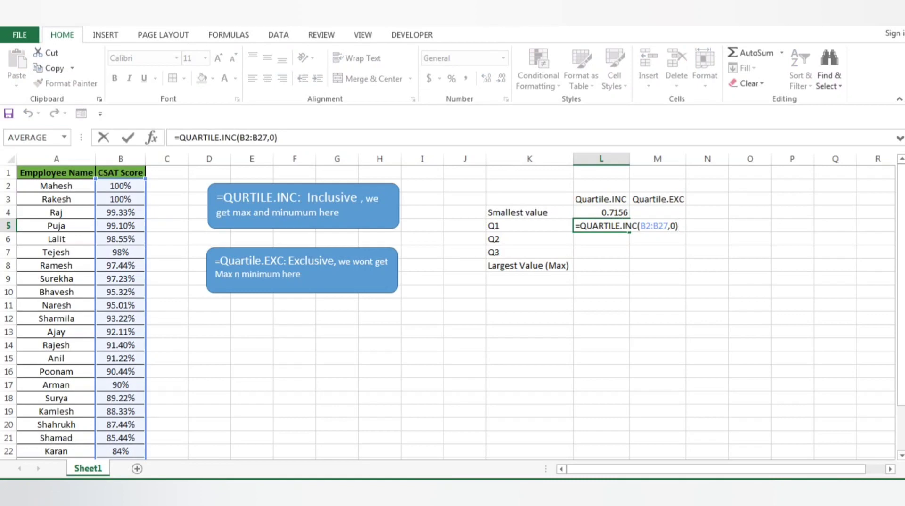
{"action": "key", "text": "BackSpace"}
{"action": "key", "text": "BackSpace"}
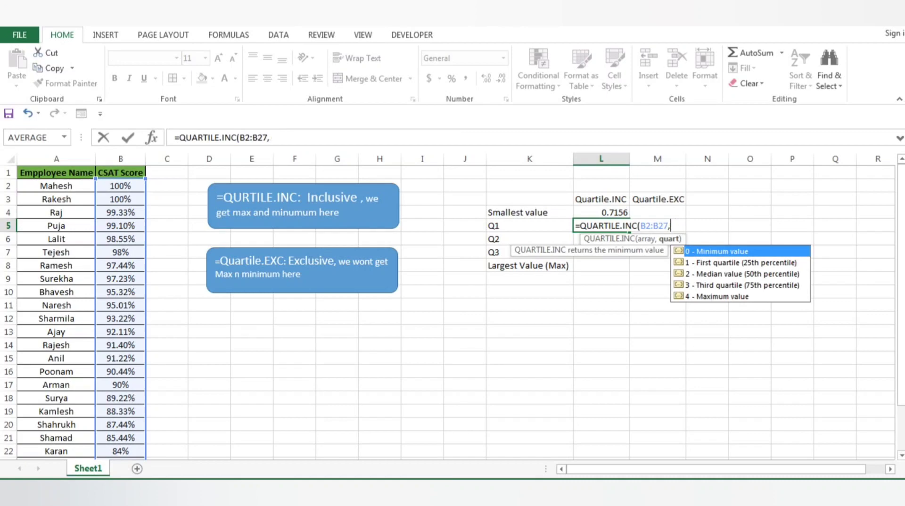
{"action": "key", "text": "BackSpace"}
{"action": "key", "text": "BackSpace"}
{"action": "key", "text": "BackSpace"}
{"action": "key", "text": "BackSpace"}
{"action": "key", "text": "BackSpace"}
{"action": "key", "text": "BackSpace"}
{"action": "key", "text": "BackSpace"}
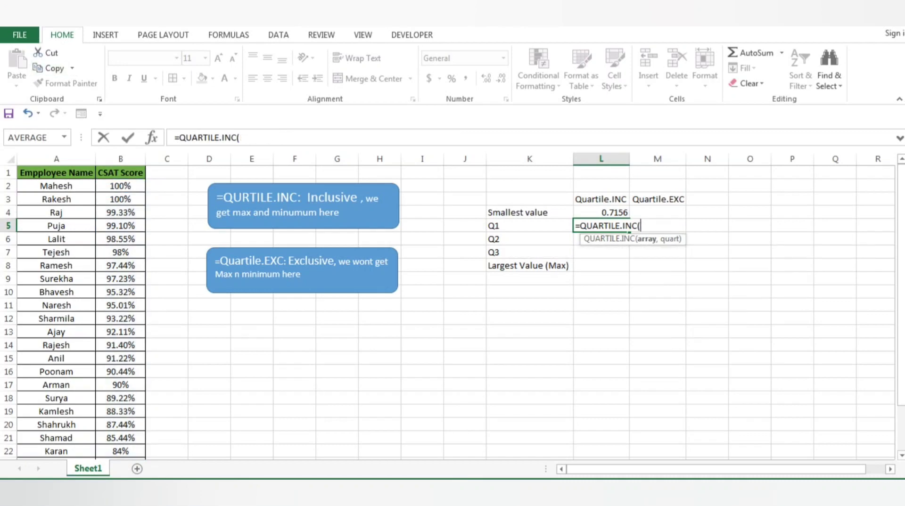
{"action": "left_click_drag", "start_coordinate": [120, 173], "coordinate": [141, 458]}
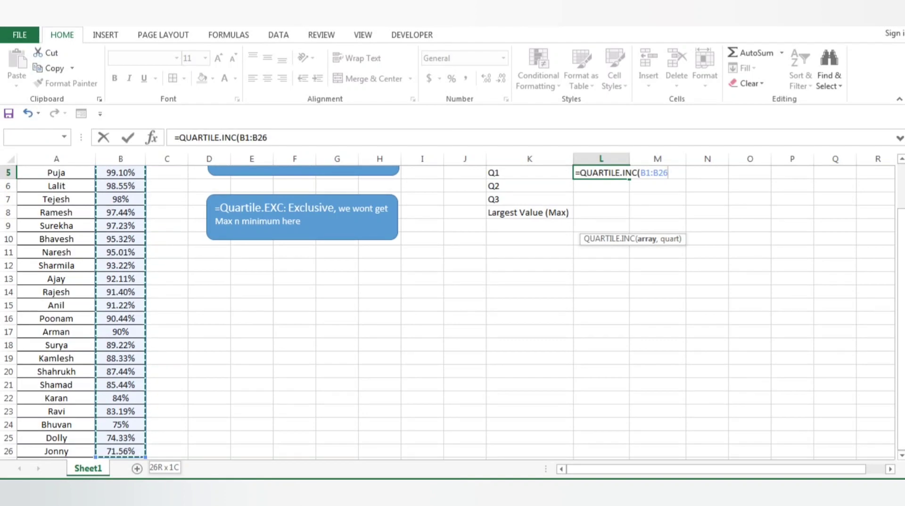
{"action": "scroll", "coordinate": [453, 312], "scroll_direction": "up", "scroll_amount": 2}
{"action": "key", "text": "BackSpace"}
{"action": "key", "text": "BackSpace"}
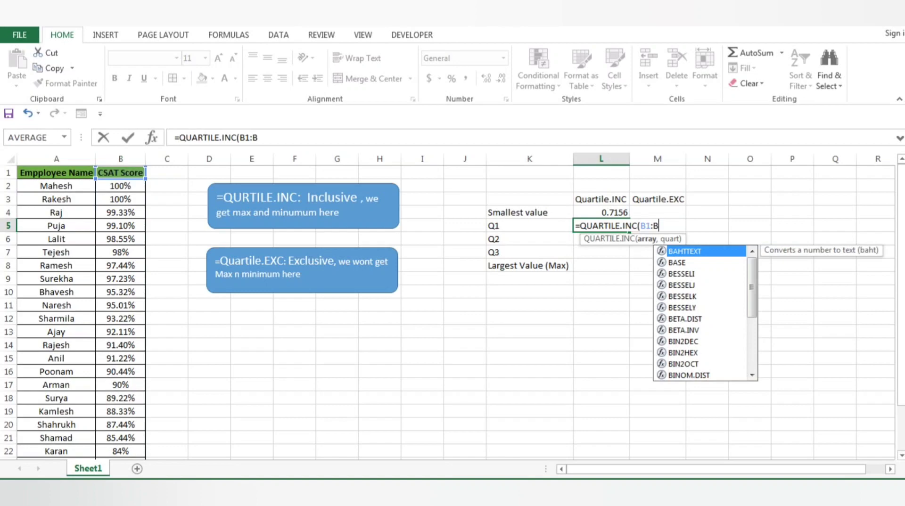
{"action": "key", "text": "Return"}
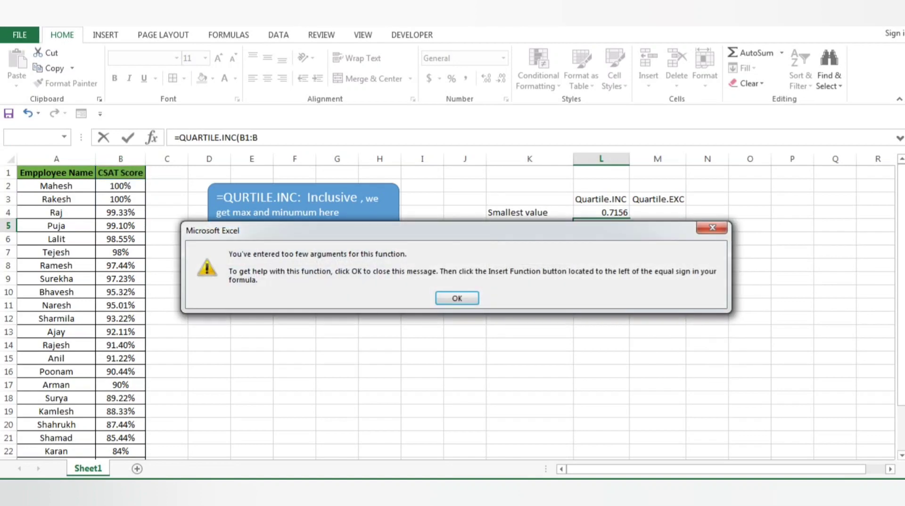
{"action": "key", "text": "Return"}
{"action": "key", "text": "Right"}
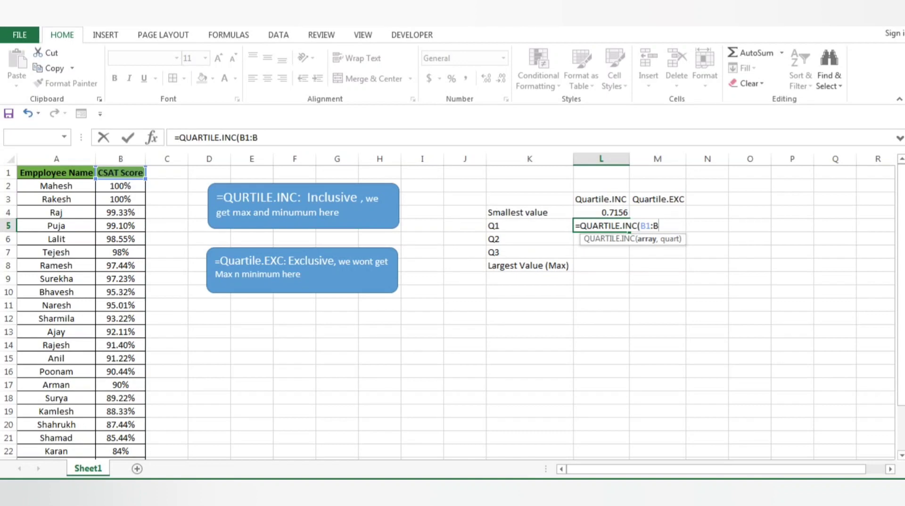
{"action": "key", "text": "BackSpace"}
{"action": "key", "text": "BackSpace"}
{"action": "key", "text": "BackSpace"}
{"action": "key", "text": "BackSpace"}
{"action": "key", "text": "BackSpace"}
{"action": "key", "text": "BackSpace"}
Step: Complete the Q1 formula in L5 as =QUARTILE.INC(B1:B26,1) for the first quartile
{"action": "left_click", "coordinate": [121, 159]}
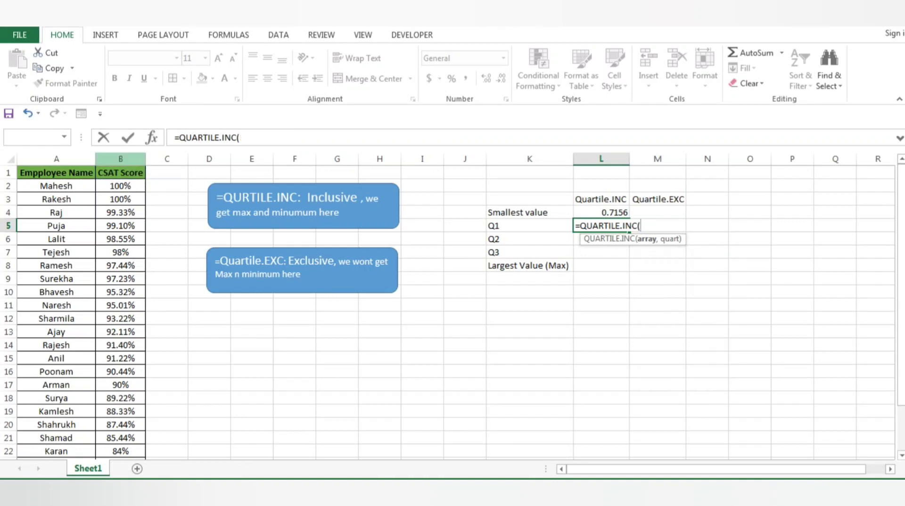
{"action": "left_click", "coordinate": [121, 173]}
{"action": "key", "text": "ctrl+shift+Down"}
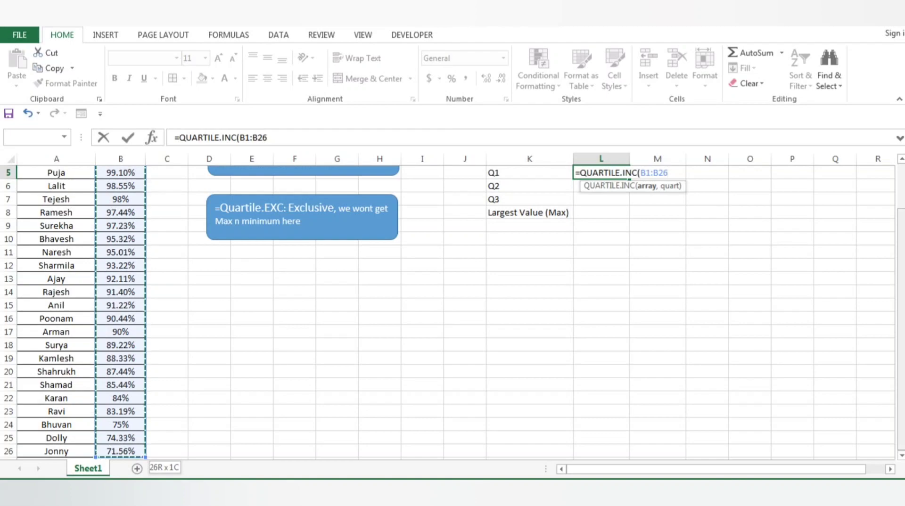
{"action": "left_click_drag", "start_coordinate": [901, 285], "coordinate": [902, 241]}
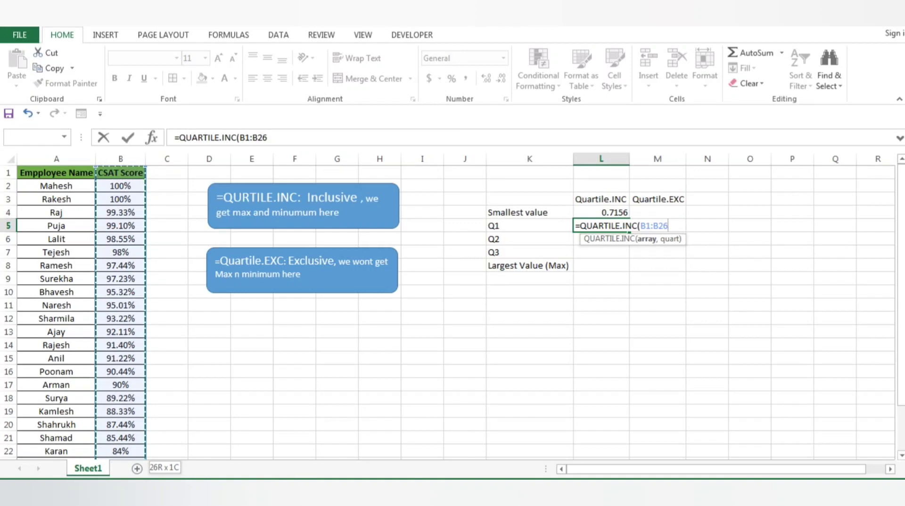
{"action": "type", "text": ",1)"}
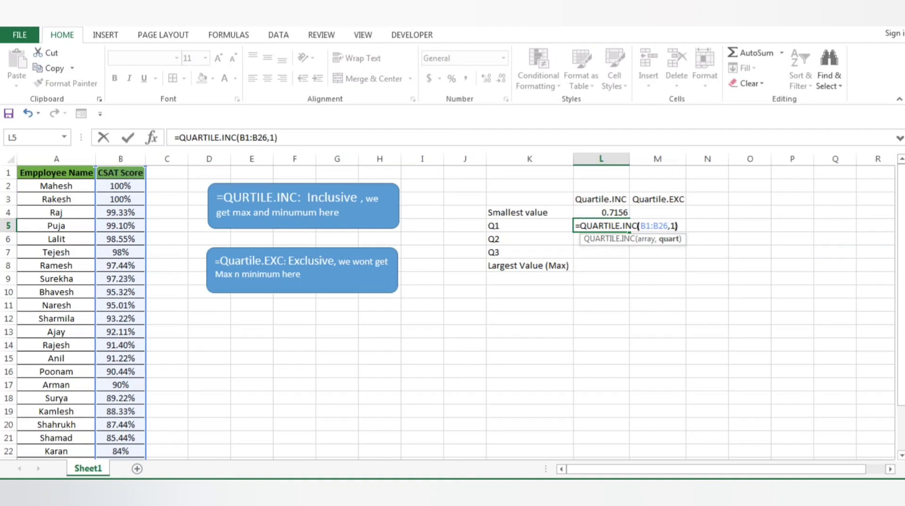
{"action": "key", "text": "ctrl+Return"}
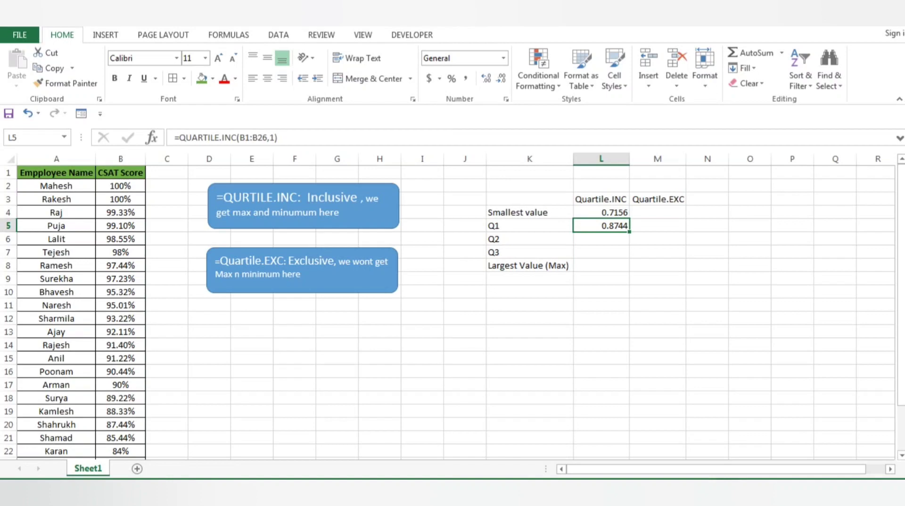
Step: Copy the Q1 formula from L5 into the Q2 cell L6 and check the range it references
{"action": "key", "text": "ctrl+c"}
{"action": "key", "text": "Down"}
{"action": "key", "text": "ctrl+v"}
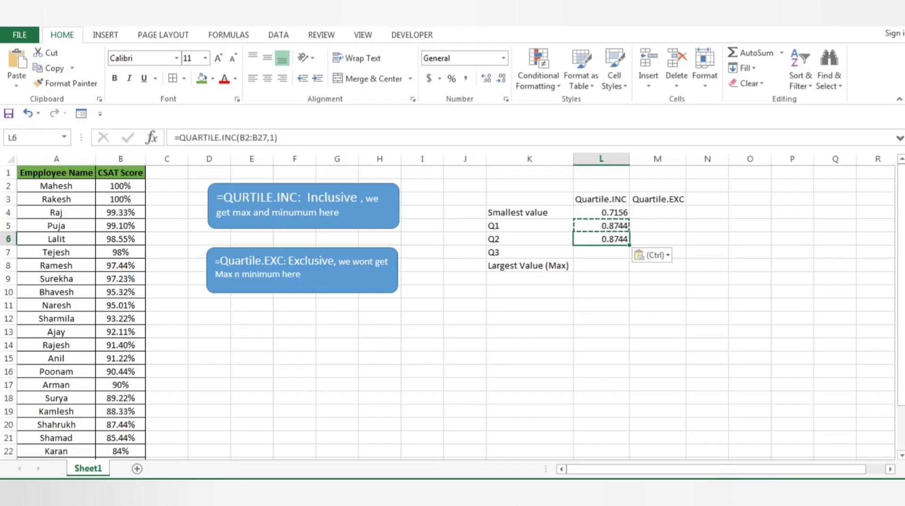
{"action": "key", "text": "F2"}
{"action": "key", "text": "Tab"}
{"action": "key", "text": "Left"}
{"action": "key", "text": "Up"}
{"action": "key", "text": "Down"}
Step: Make the column references absolute in the Q1 formula in L5, so its range reads $B1:$B26
{"action": "key", "text": "Up"}
{"action": "key", "text": "F2"}
{"action": "key", "text": "Left"}
{"action": "key", "text": "Left"}
{"action": "key", "text": "Left"}
{"action": "key", "text": "Left"}
{"action": "key", "text": "Left"}
{"action": "key", "text": "Left"}
{"action": "key", "text": "Left"}
{"action": "key", "text": "Left"}
{"action": "key", "text": "Left"}
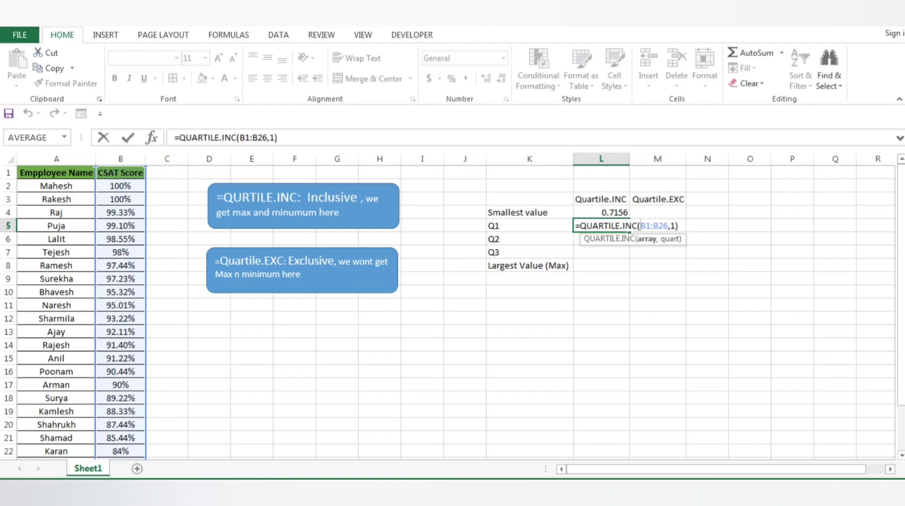
{"action": "type", "text": "$"}
{"action": "key", "text": "Right"}
{"action": "type", "text": "$"}
{"action": "key", "text": "Return"}
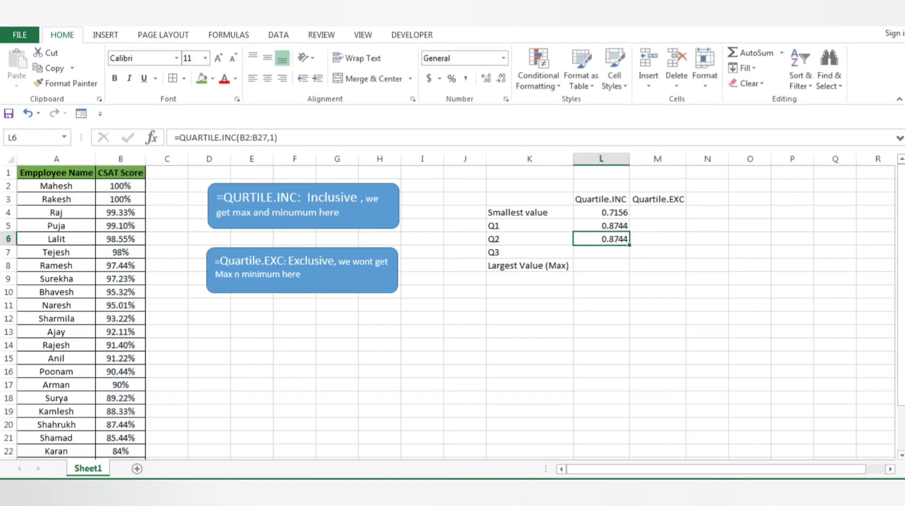
Step: Copy the Q1 formula with absolute column references from L5 into the Q2 cell L6
{"action": "key", "text": "Up"}
{"action": "key", "text": "ctrl+c"}
{"action": "key", "text": "Down"}
{"action": "key", "text": "ctrl+v"}
{"action": "key", "text": "Down"}
{"action": "key", "text": "Up"}
{"action": "key", "text": "Up"}
{"action": "key", "text": "Down"}
{"action": "key", "text": "Up"}
{"action": "key", "text": "Down"}
Step: Correct the range in the Q2 formula in L6 to $B1:$B26
{"action": "key", "text": "F2"}
{"action": "key", "text": "Left"}
{"action": "key", "text": "Left"}
{"action": "key", "text": "Left"}
{"action": "key", "text": "Left"}
{"action": "key", "text": "Left"}
{"action": "key", "text": "Left"}
{"action": "key", "text": "Left"}
{"action": "key", "text": "Left"}
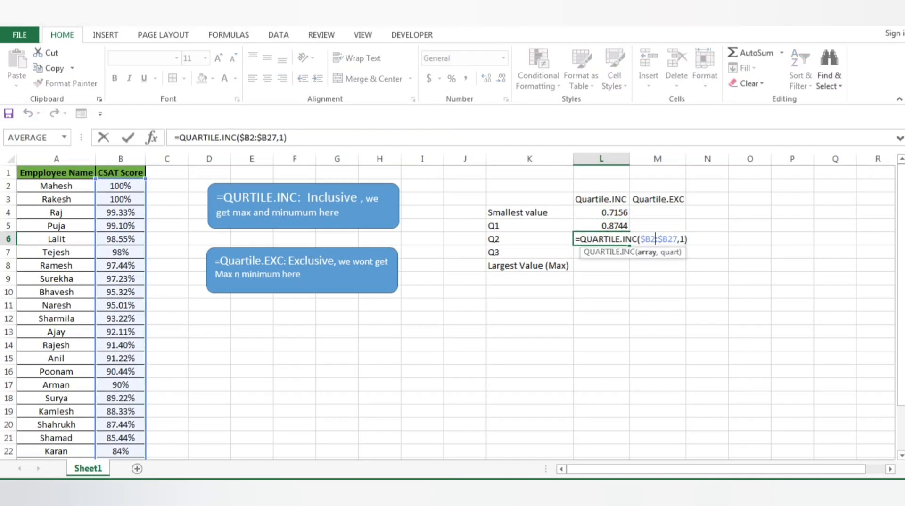
{"action": "key", "text": "Delete"}
{"action": "type", "text": "1"}
{"action": "key", "text": "Right"}
{"action": "key", "text": "Right"}
{"action": "key", "text": "Right"}
{"action": "key", "text": "Right"}
{"action": "key", "text": "Delete"}
{"action": "type", "text": "6"}
{"action": "key", "text": "Return"}
Step: Set the quart argument of the Q2 formula in L6 to 2 for the median value
{"action": "key", "text": "Up"}
{"action": "key", "text": "F2"}
{"action": "key", "text": "Left"}
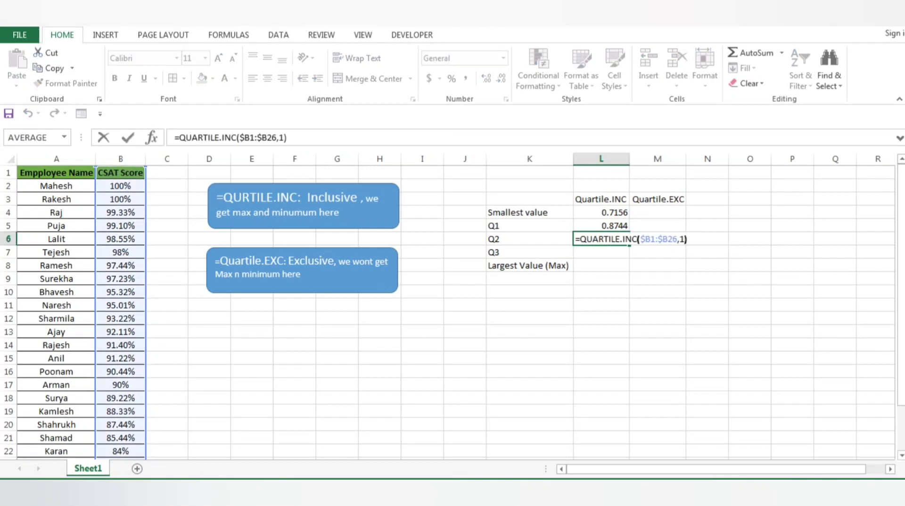
{"action": "left_click", "coordinate": [685, 239]}
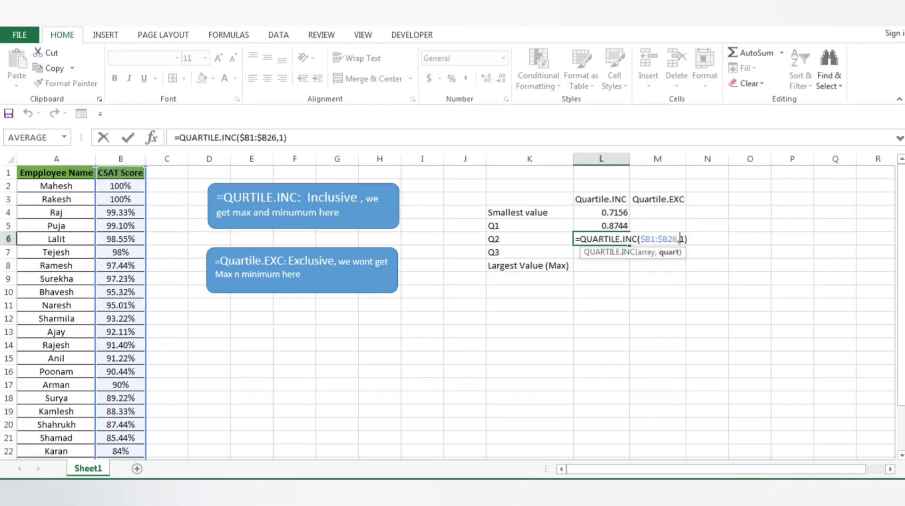
{"action": "key", "text": "BackSpace"}
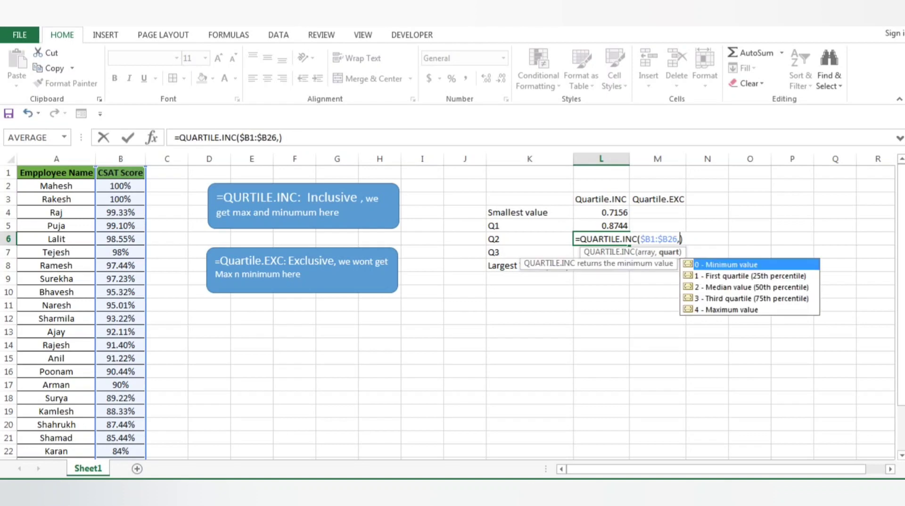
{"action": "type", "text": "2"}
{"action": "key", "text": "Return"}
{"action": "key", "text": "Up"}
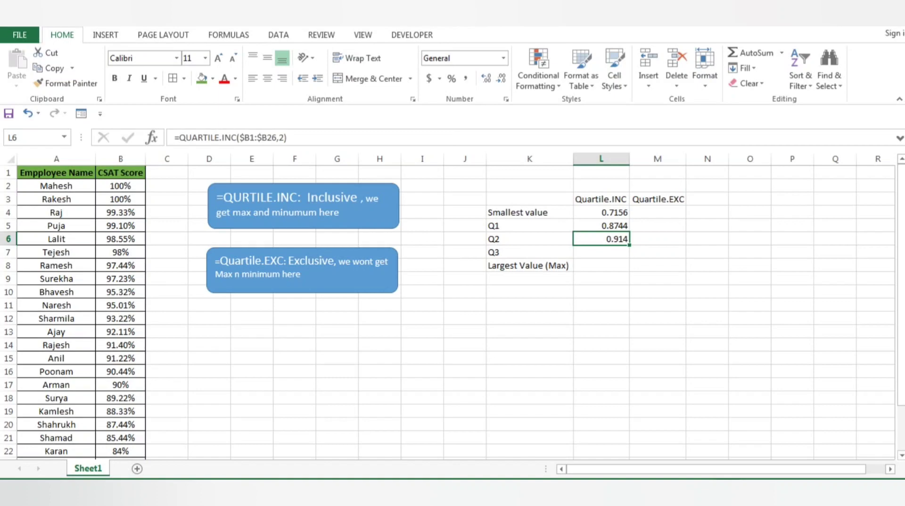
{"action": "key", "text": "Up"}
{"action": "key", "text": "Left"}
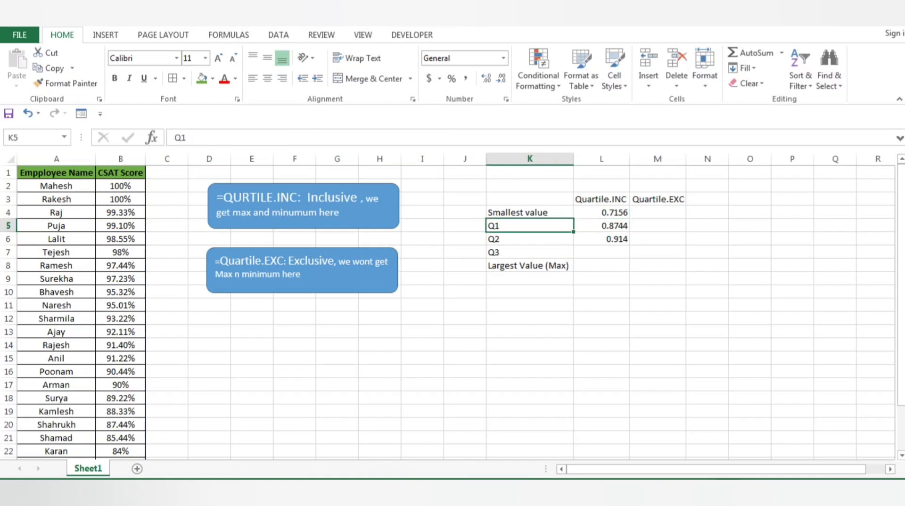
{"action": "key", "text": "Right"}
{"action": "key", "text": "Down"}
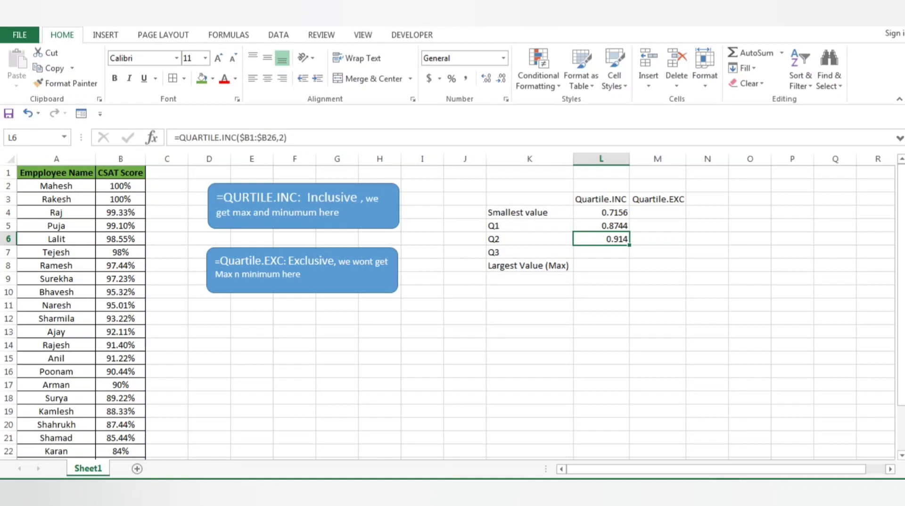
Step: Copy the Q2 formula from L6 into the Q3 cell L7 and open it for editing
{"action": "key", "text": "ctrl+c"}
{"action": "key", "text": "Down"}
{"action": "key", "text": "ctrl+v"}
{"action": "key", "text": "F2"}
Step: Correct the range in the Q3 formula in L7 to $B1:$B26
{"action": "left_click", "coordinate": [651, 253]}
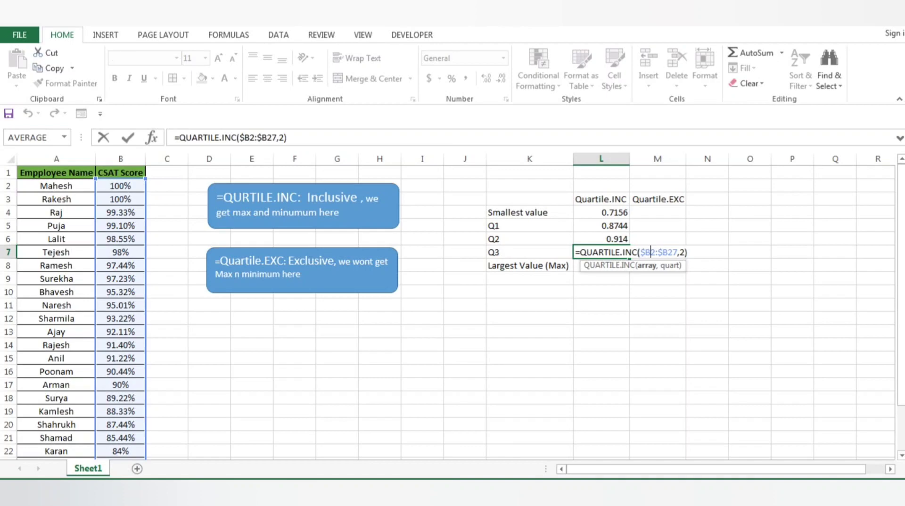
{"action": "key", "text": "BackSpace"}
{"action": "type", "text": "1"}
{"action": "key", "text": "Right"}
{"action": "key", "text": "Right"}
{"action": "key", "text": "Right"}
Step: Set the quart argument of the Q3 formula in L7 to 3 for the third quartile
{"action": "key", "text": "Right"}
{"action": "key", "text": "BackSpace"}
{"action": "type", "text": "5"}
{"action": "key", "text": "BackSpace"}
{"action": "type", "text": "6"}
{"action": "key", "text": "Right"}
{"action": "key", "text": "Right"}
{"action": "key", "text": "BackSpace"}
{"action": "type", "text": "3"}
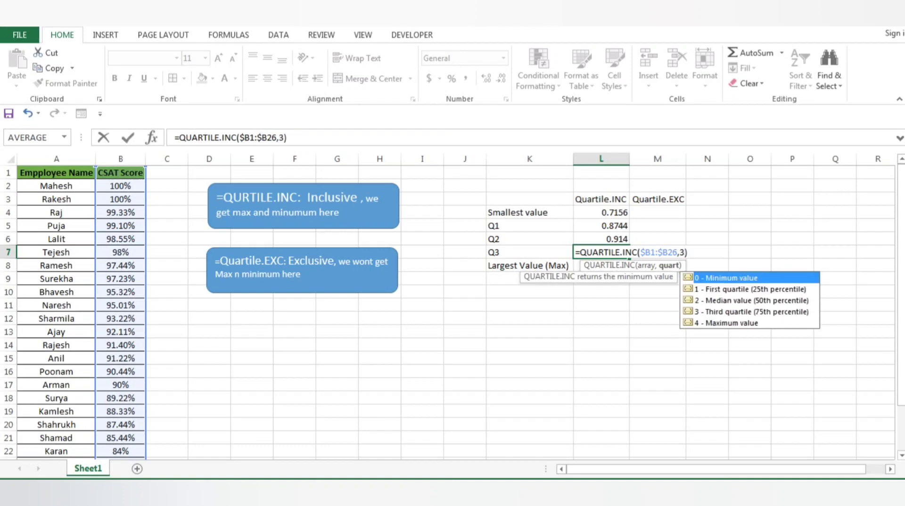
{"action": "key", "text": "Return"}
{"action": "key", "text": "Up"}
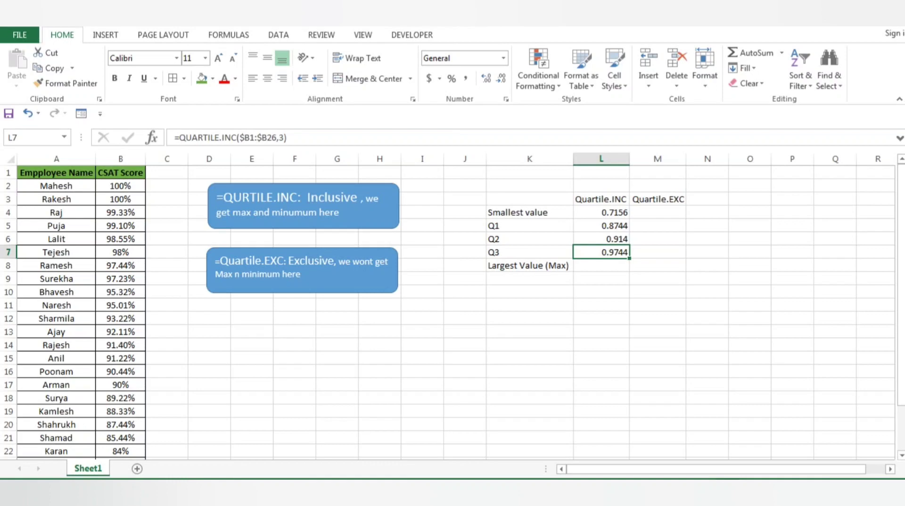
Step: Copy the Q2 formula from L6 into the Largest Value (Max) cell L8 and open it for editing
{"action": "key", "text": "Up"}
{"action": "key", "text": "ctrl+c"}
{"action": "key", "text": "Down"}
{"action": "key", "text": "Down"}
{"action": "key", "text": "ctrl+v"}
{"action": "key", "text": "F2"}
Step: Correct the range in the Largest Value formula in L8 to $B1:$B26
{"action": "key", "text": "Left"}
{"action": "key", "text": "Left"}
{"action": "key", "text": "Left"}
{"action": "key", "text": "Left"}
{"action": "key", "text": "Left"}
{"action": "key", "text": "Left"}
{"action": "key", "text": "Left"}
{"action": "key", "text": "Left"}
{"action": "key", "text": "Left"}
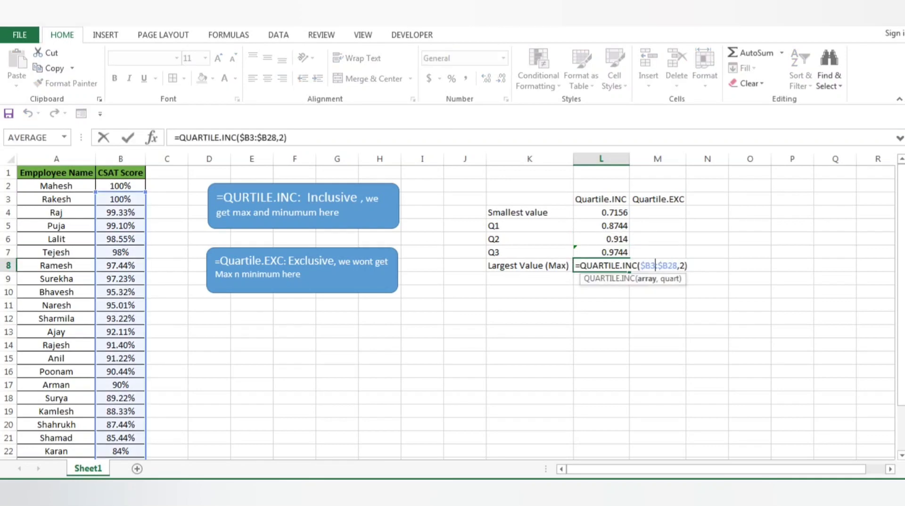
{"action": "key", "text": "BackSpace"}
{"action": "type", "text": "1"}
{"action": "key", "text": "Right"}
{"action": "key", "text": "Right"}
{"action": "key", "text": "Right"}
{"action": "key", "text": "Right"}
{"action": "key", "text": "Right"}
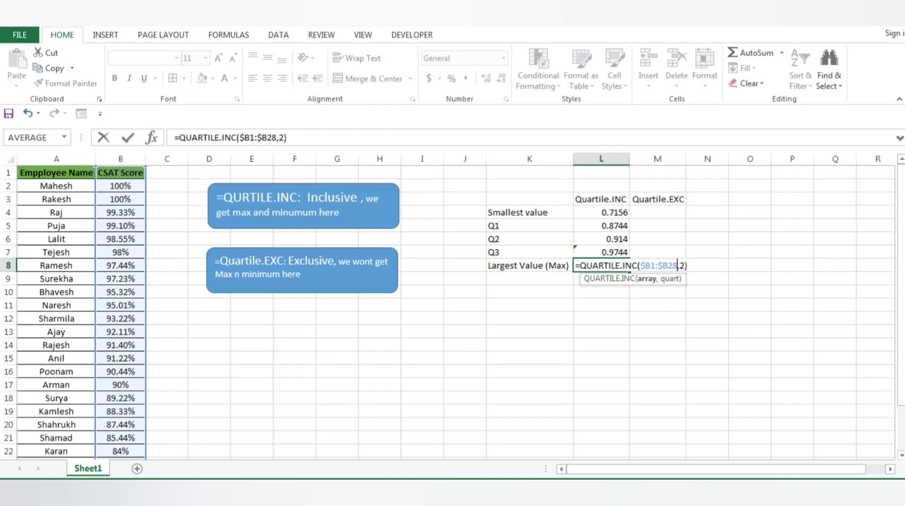
{"action": "key", "text": "BackSpace"}
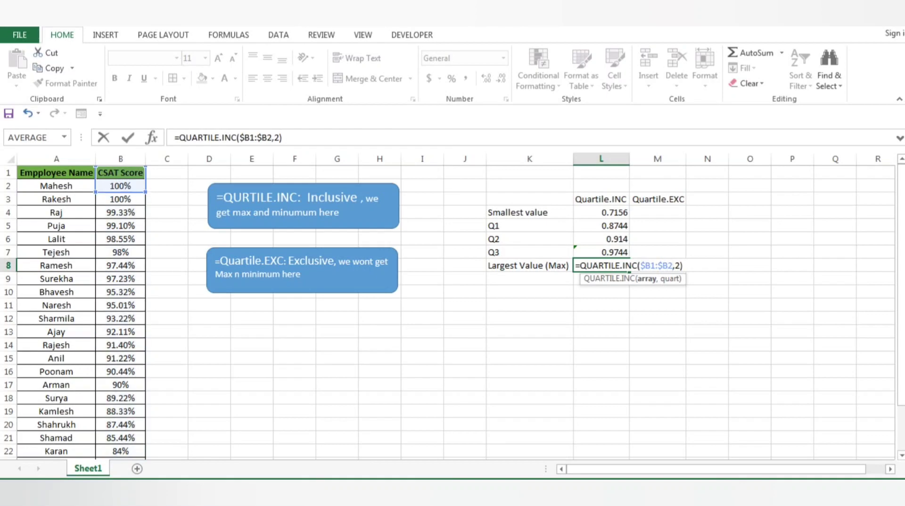
{"action": "type", "text": "6"}
Step: Set the quart argument of the Largest Value formula in L8 to 4 for the maximum value
{"action": "key", "text": "Right"}
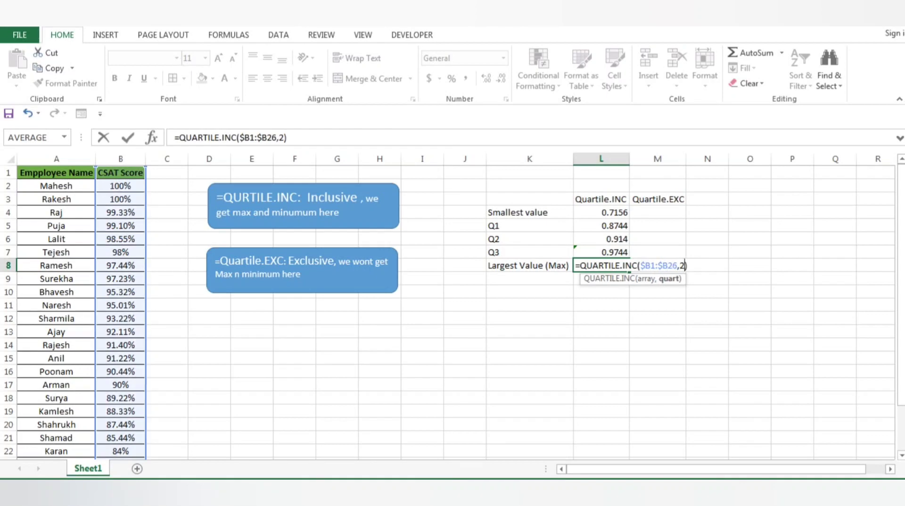
{"action": "key", "text": "BackSpace"}
{"action": "type", "text": "4"}
{"action": "key", "text": "Return"}
{"action": "key", "text": "Up"}
Step: Format the QUARTILE.INC results in L4:L8 as percentages with two decimal places
{"action": "left_click_drag", "start_coordinate": [601, 212], "coordinate": [601, 265]}
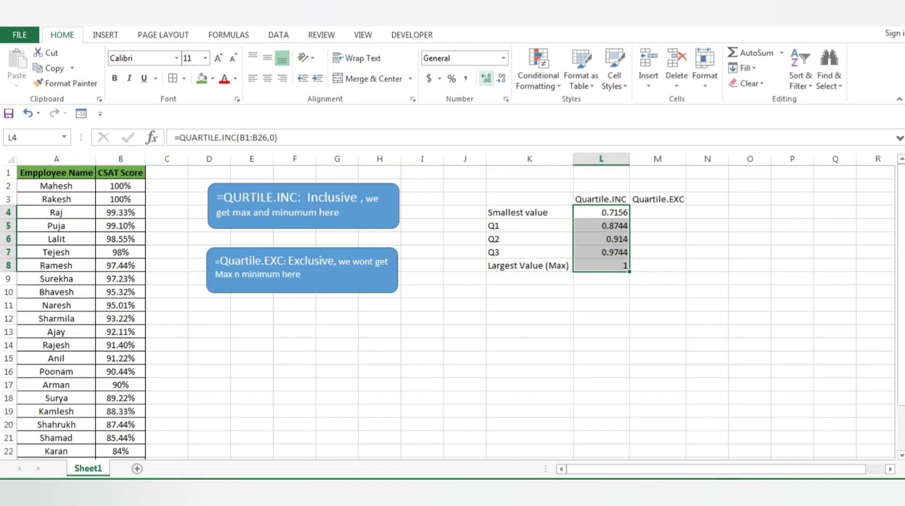
{"action": "left_click", "coordinate": [486, 79]}
{"action": "left_click", "coordinate": [486, 78]}
{"action": "left_click", "coordinate": [501, 78]}
{"action": "left_click", "coordinate": [501, 78]}
{"action": "left_click", "coordinate": [501, 78]}
{"action": "left_click", "coordinate": [502, 79]}
{"action": "left_click", "coordinate": [501, 78]}
{"action": "left_click", "coordinate": [501, 78]}
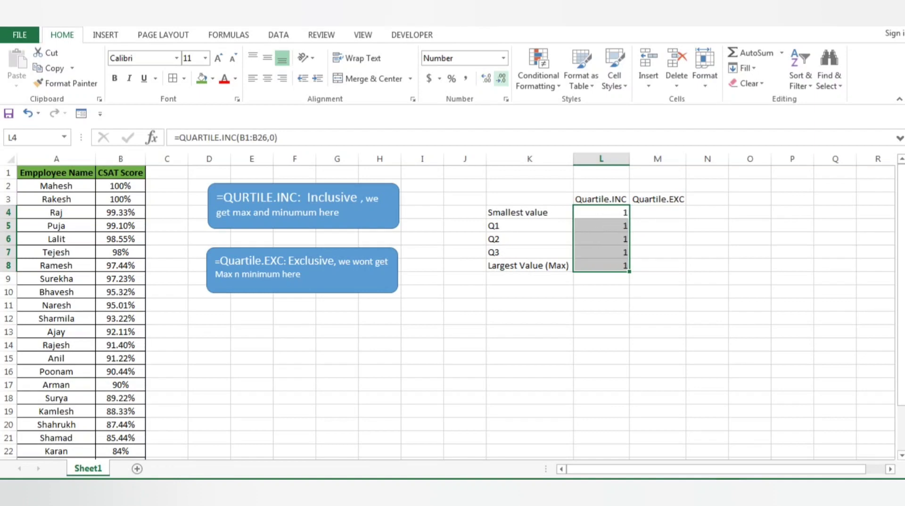
{"action": "left_click", "coordinate": [486, 79]}
{"action": "left_click", "coordinate": [486, 78]}
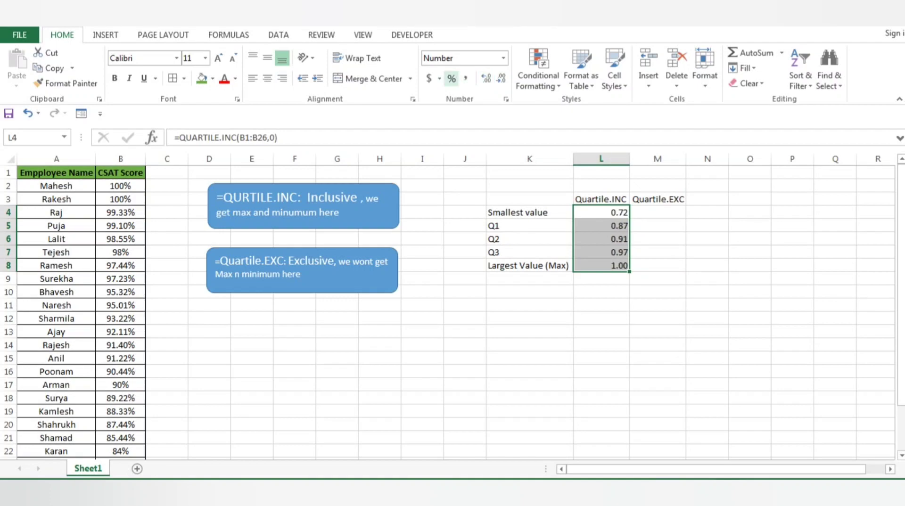
{"action": "left_click", "coordinate": [451, 78]}
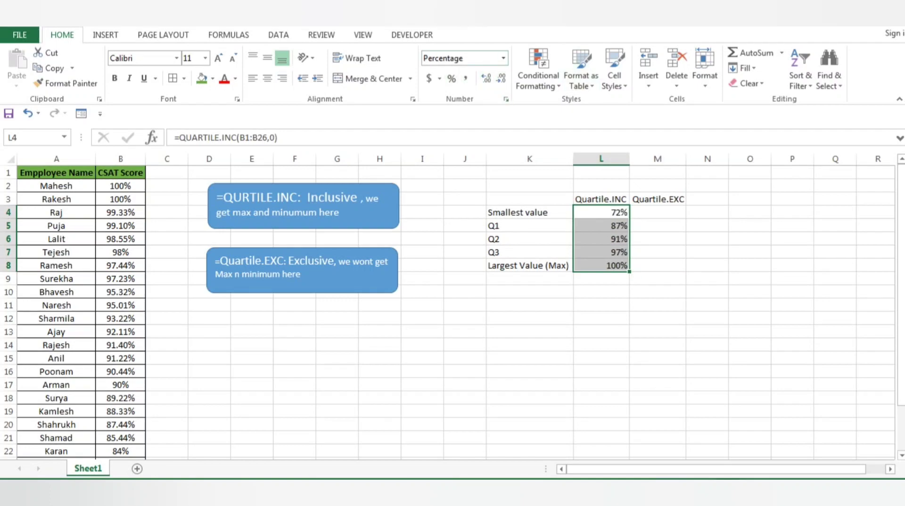
{"action": "left_click", "coordinate": [486, 78]}
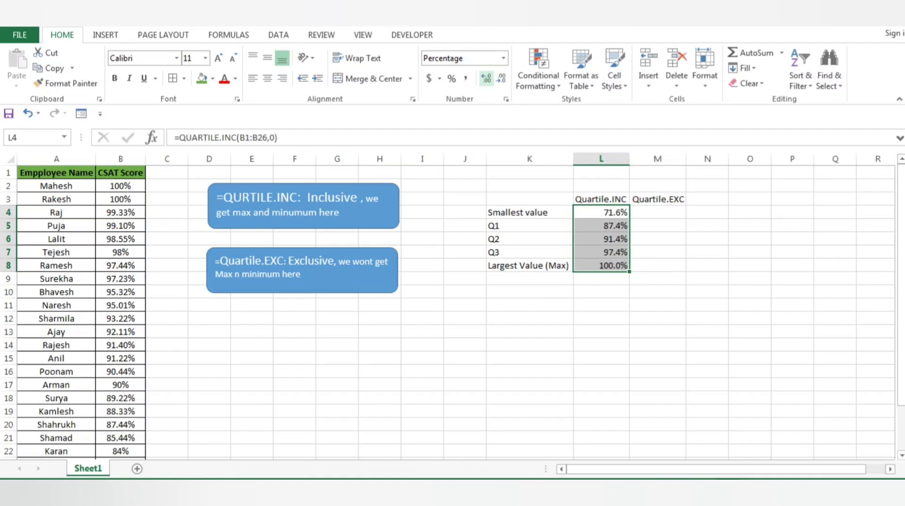
{"action": "left_click", "coordinate": [486, 78]}
Step: Check the smallest-value formula in L4 and examine the smallest, Q1, Q2, Q3 and largest results in K4:L8
{"action": "left_click", "coordinate": [601, 213]}
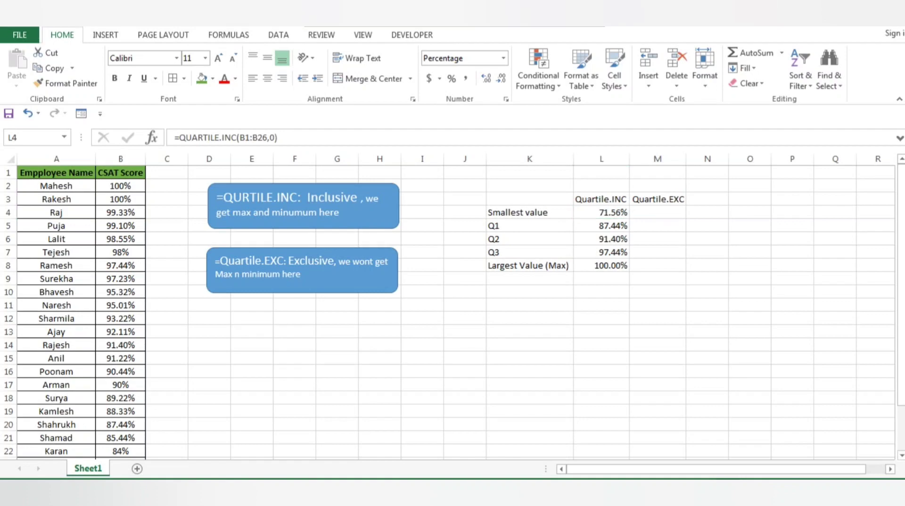
{"action": "key", "text": "F2"}
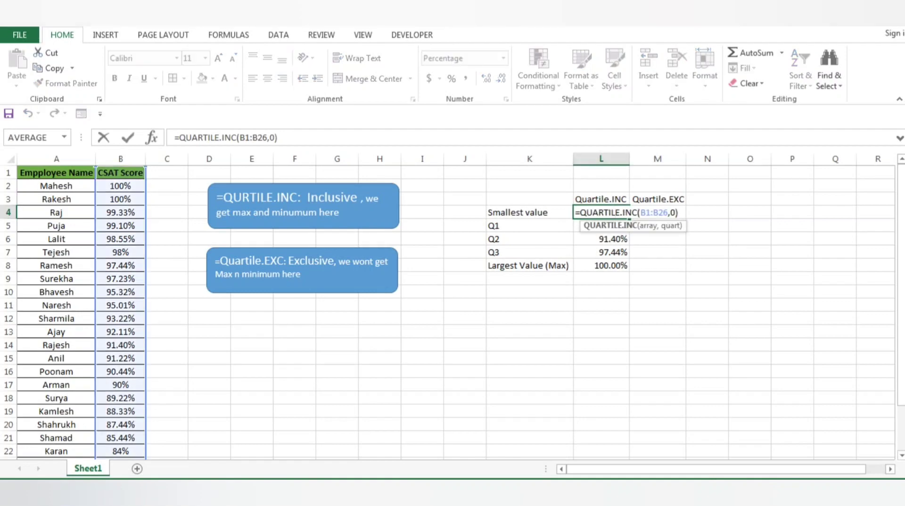
{"action": "left_click", "coordinate": [530, 212]}
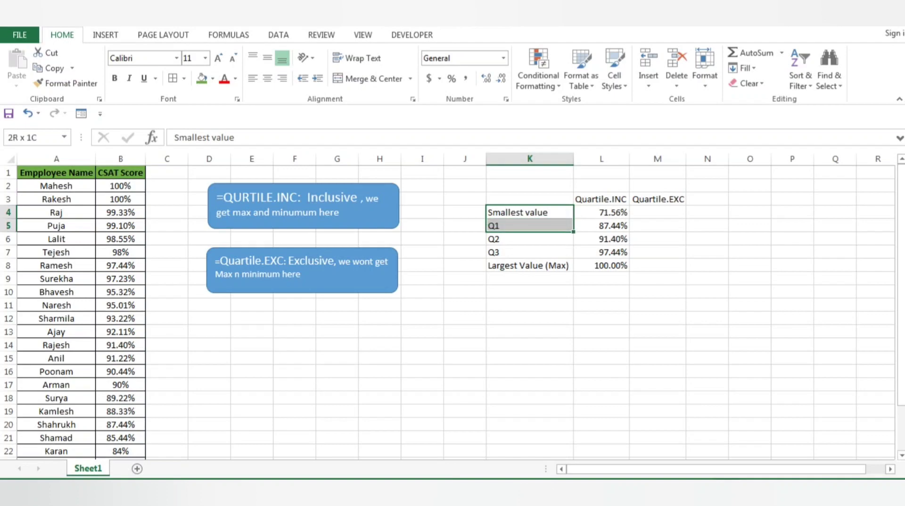
{"action": "key", "text": "shift+Right"}
{"action": "left_click_drag", "start_coordinate": [601, 226], "coordinate": [601, 226]}
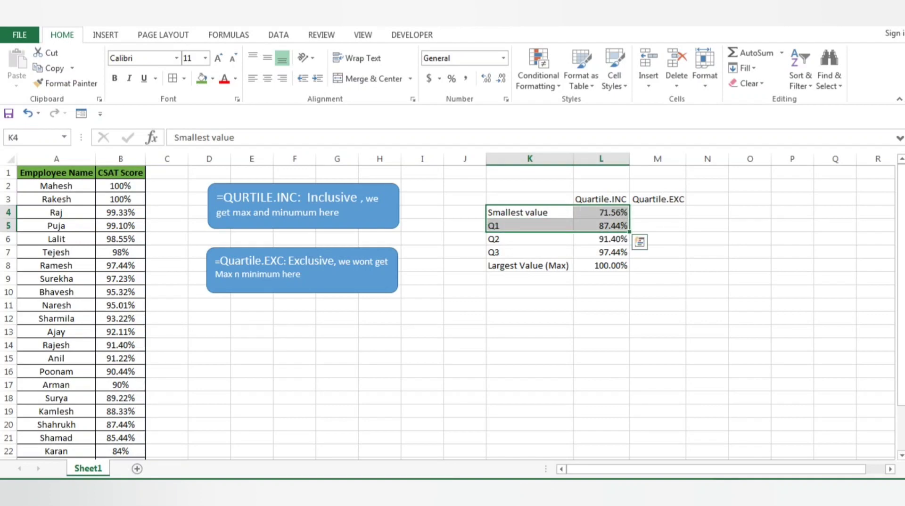
{"action": "left_click_drag", "start_coordinate": [529, 239], "coordinate": [601, 239]}
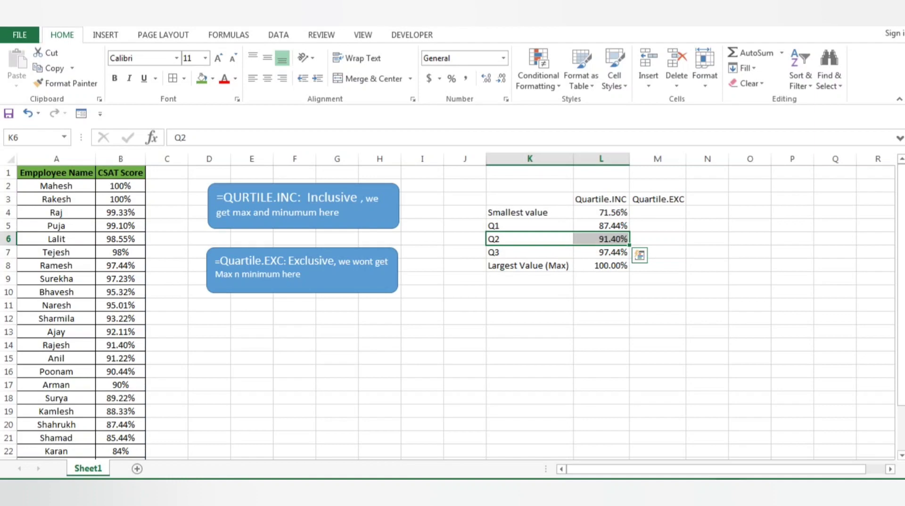
{"action": "key", "text": "Down"}
{"action": "key", "text": "shift+Down"}
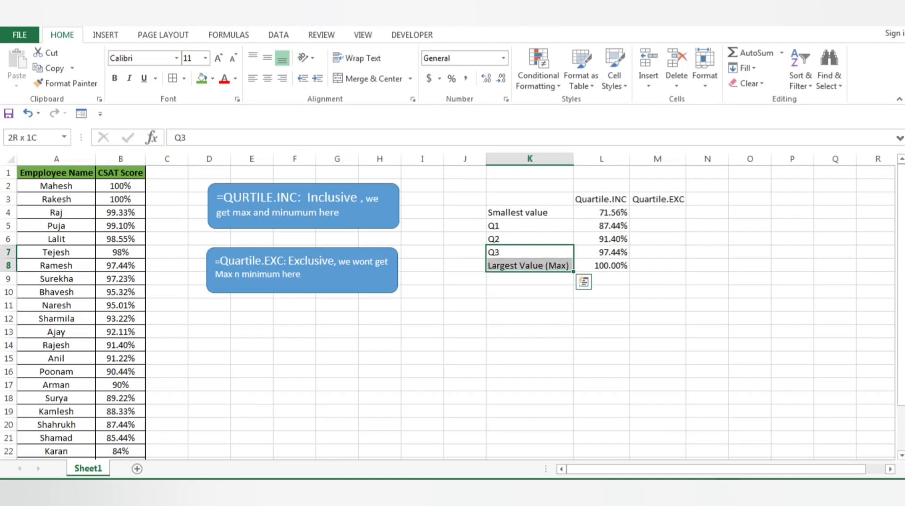
{"action": "key", "text": "shift+Right"}
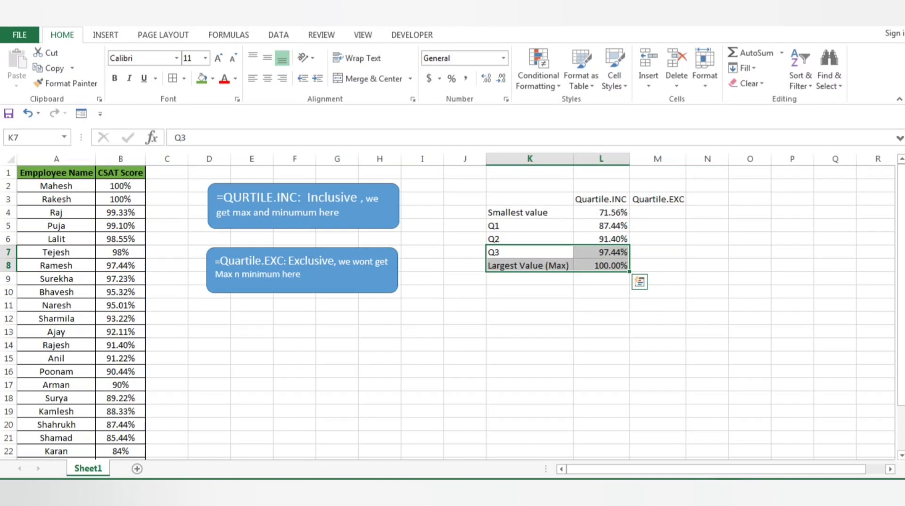
{"action": "left_click", "coordinate": [530, 239]}
{"action": "left_click", "coordinate": [601, 239]}
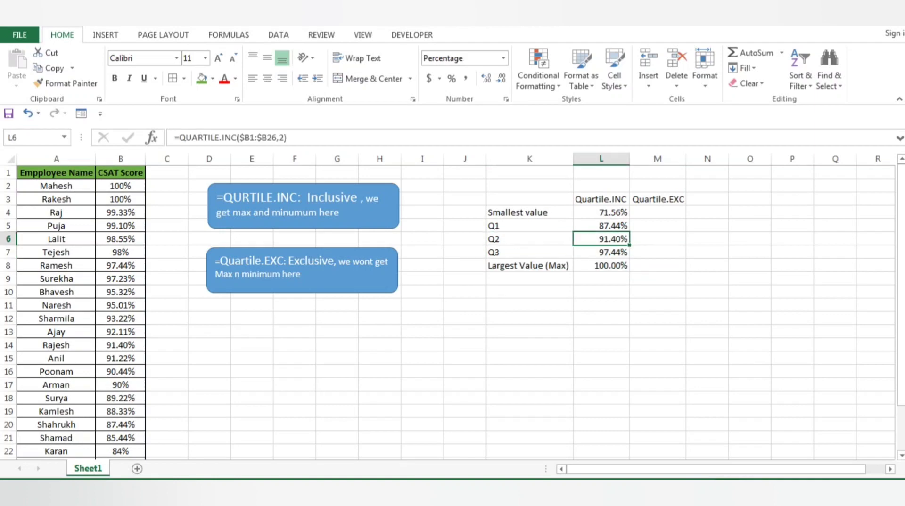
{"action": "left_click", "coordinate": [529, 239]}
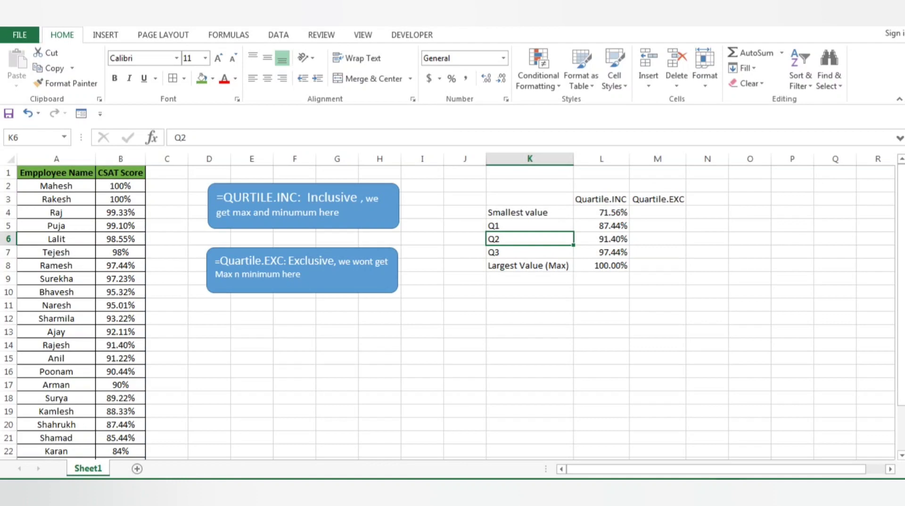
Step: Go through the QUARTILE.INC results row by row, comparing the bands from the smallest value through Q1 and Q2 up to Q3 and the maximum
{"action": "key", "text": "Up"}
{"action": "key", "text": "Up"}
{"action": "key", "text": "Up"}
{"action": "key", "text": "Right"}
{"action": "key", "text": "Down"}
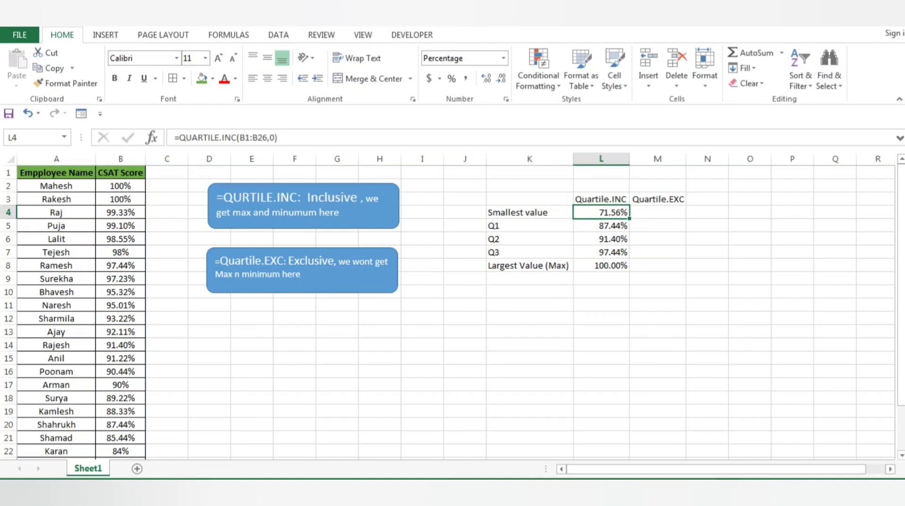
{"action": "key", "text": "Left"}
{"action": "key", "text": "Right"}
{"action": "key", "text": "shift+Down"}
{"action": "key", "text": "shift+Down"}
{"action": "key", "text": "Left"}
{"action": "key", "text": "Left"}
{"action": "key", "text": "Right"}
{"action": "key", "text": "shift+Right"}
{"action": "key", "text": "Down"}
{"action": "key", "text": "shift+Right"}
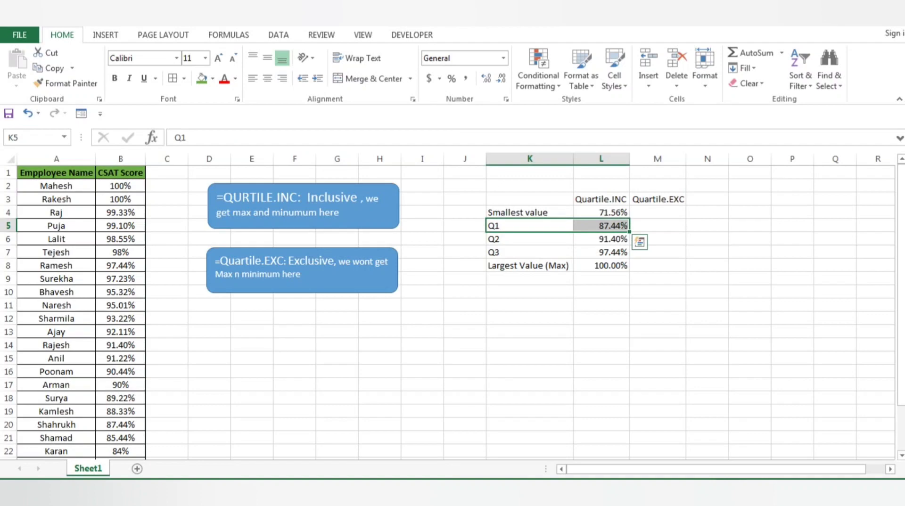
{"action": "key", "text": "Down"}
{"action": "key", "text": "shift+Right"}
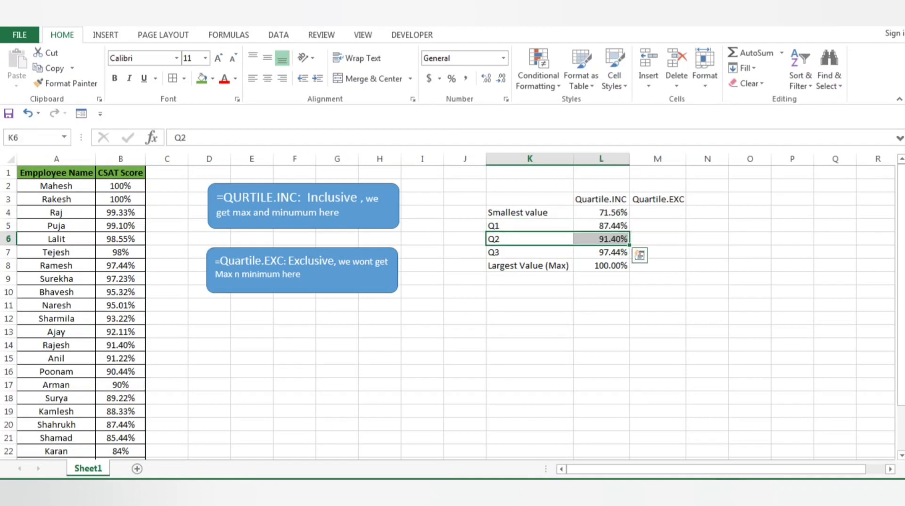
{"action": "key", "text": "Down"}
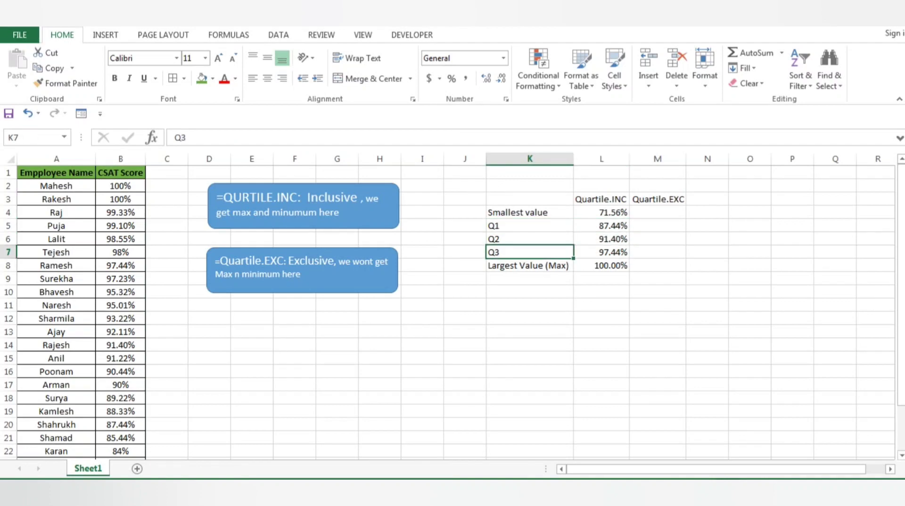
{"action": "key", "text": "shift+Right"}
{"action": "key", "text": "shift+Down"}
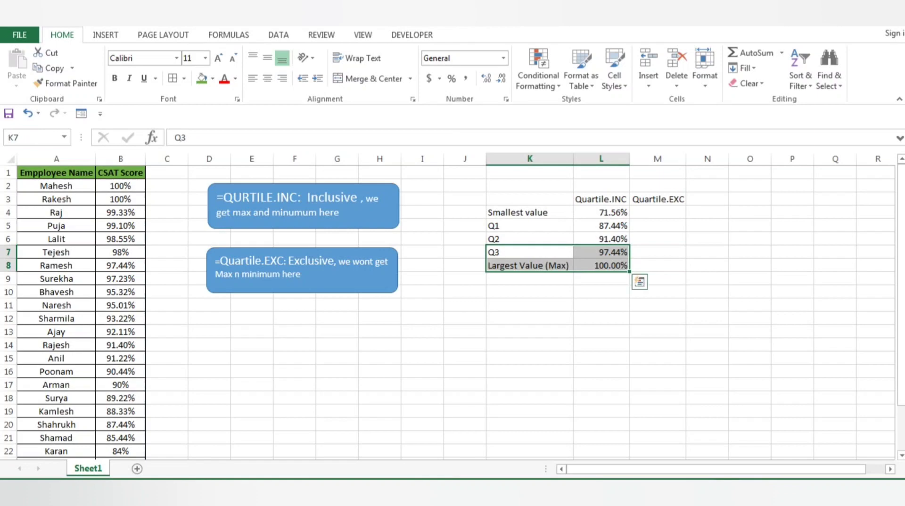
Step: Enter a QUARTILE.EXC formula in M4 on the CSAT scores in column B with quart 1
{"action": "key", "text": "Up"}
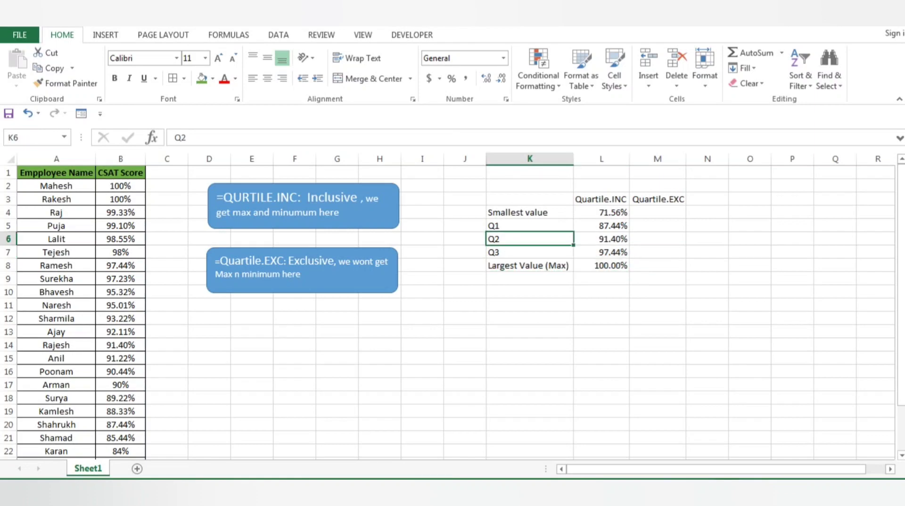
{"action": "key", "text": "Up"}
{"action": "key", "text": "Up"}
{"action": "key", "text": "Right"}
{"action": "key", "text": "Right"}
{"action": "type", "text": "=qu"}
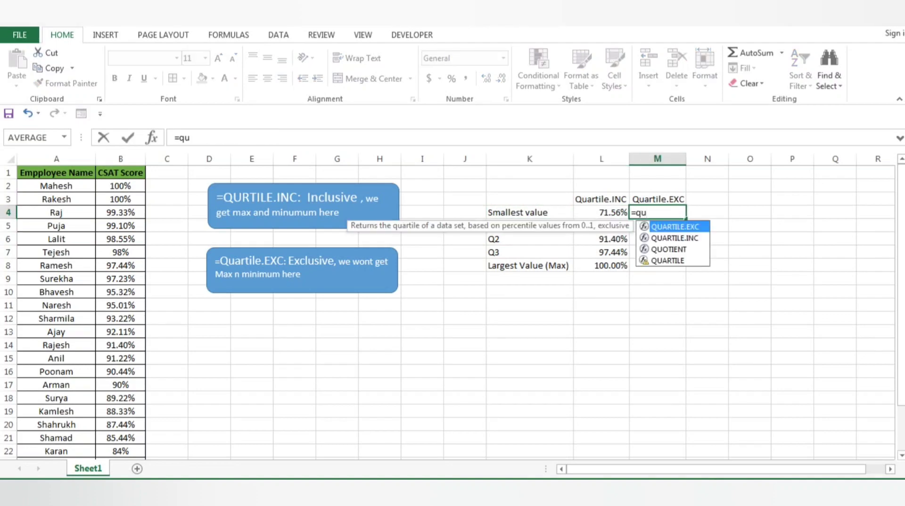
{"action": "key", "text": "Tab"}
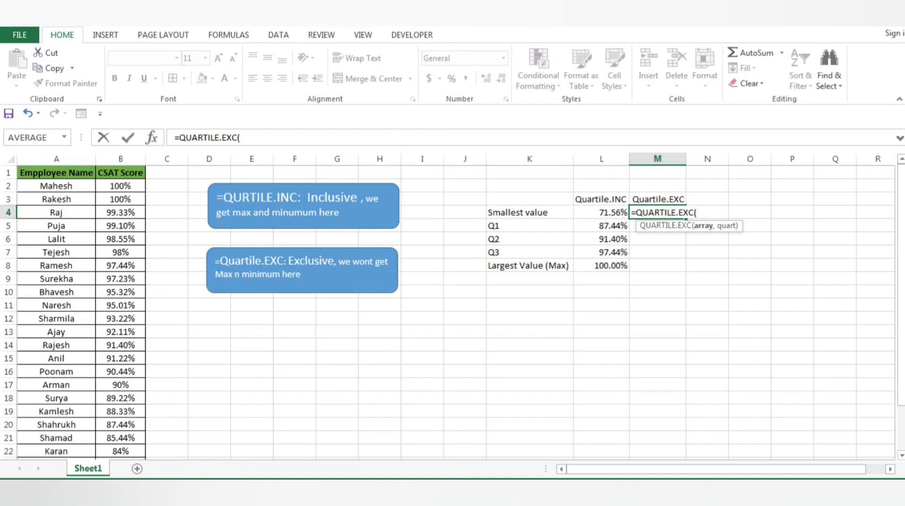
{"action": "left_click", "coordinate": [121, 159]}
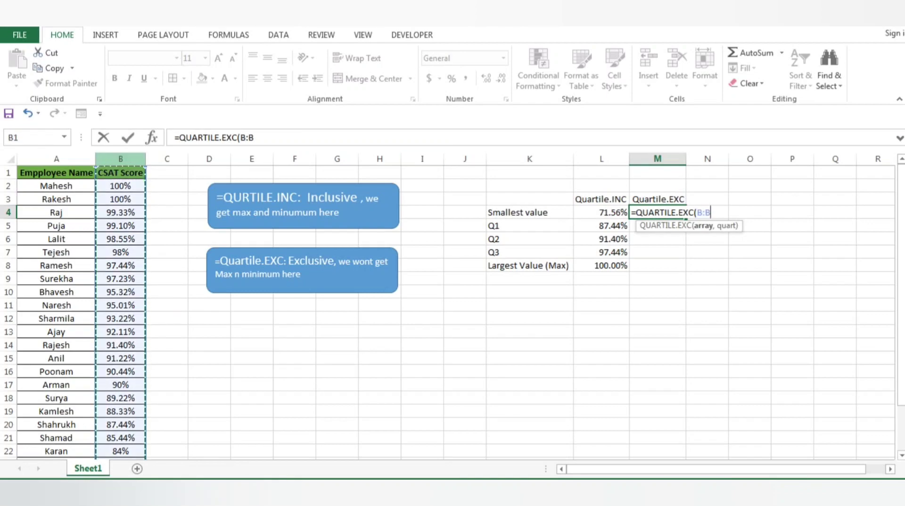
{"action": "type", "text": ","}
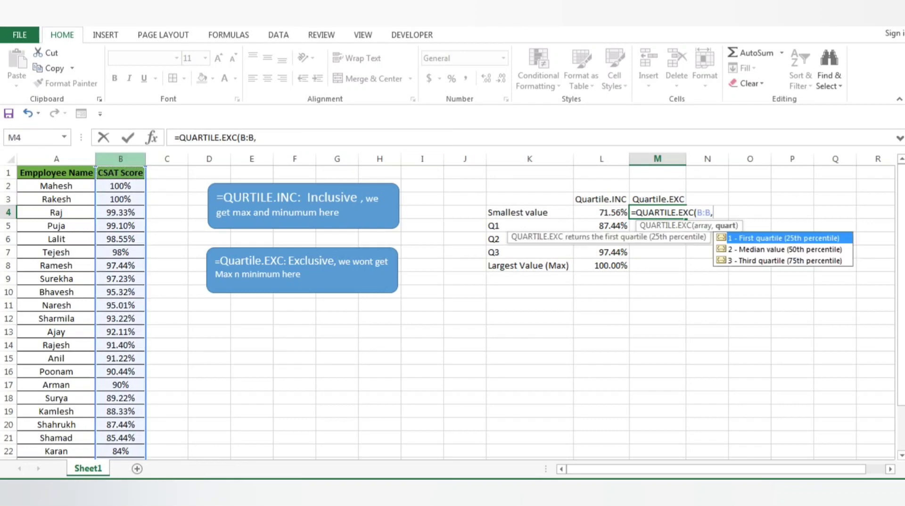
{"action": "type", "text": "1"}
{"action": "key", "text": "Return"}
{"action": "key", "text": "Up"}
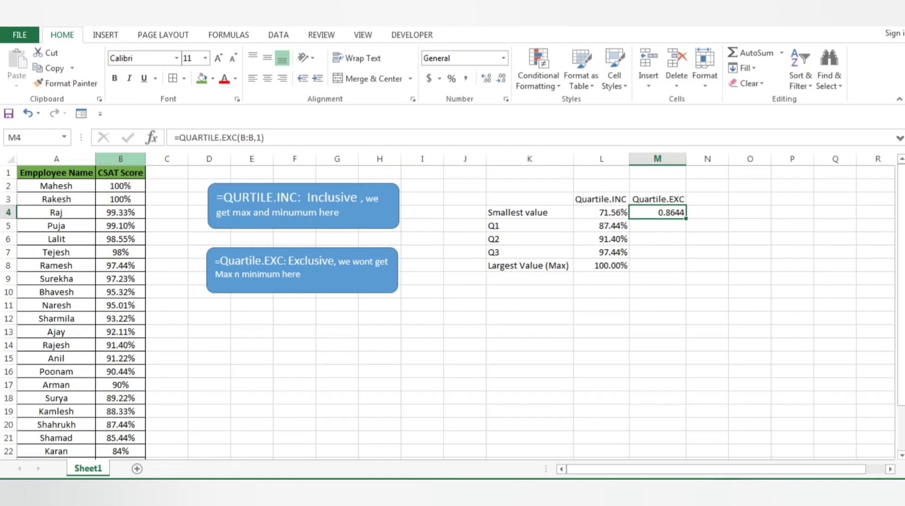
Step: Move the QUARTILE.EXC formula from M4 to M5 in the Q1 row and label it BQ in N5
{"action": "key", "text": "ctrl+x"}
{"action": "key", "text": "Down"}
{"action": "key", "text": "ctrl+v"}
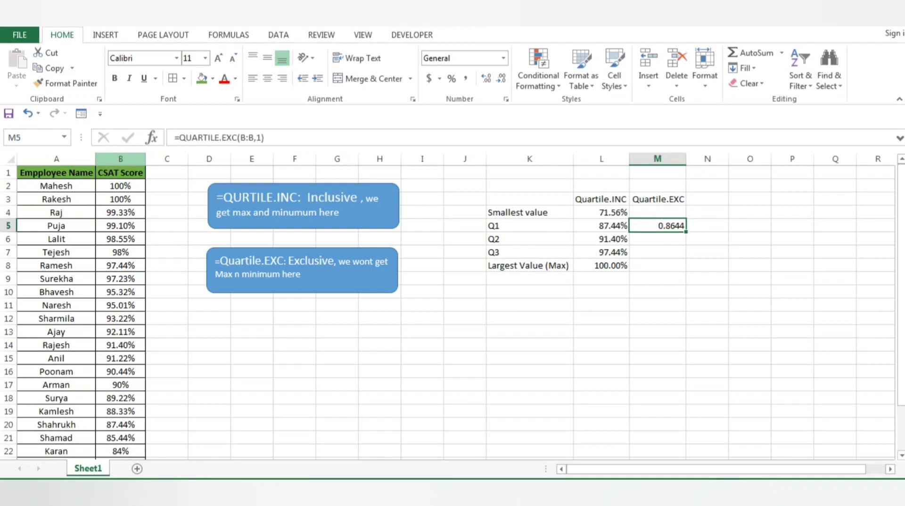
{"action": "key", "text": "Right"}
{"action": "type", "text": "BQ"}
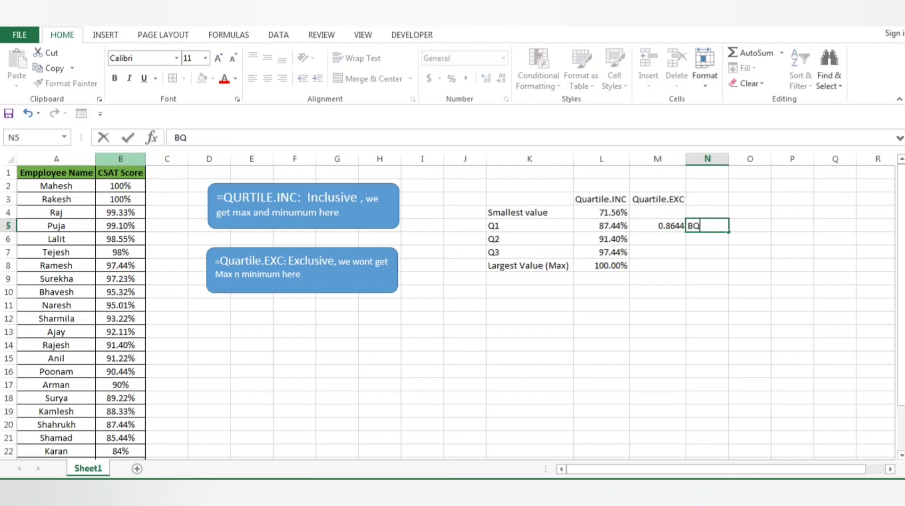
{"action": "key", "text": "Return"}
Step: Copy the Q1 QUARTILE.EXC formula into M6 and set its quart argument to 2 for the median
{"action": "key", "text": "Up"}
{"action": "key", "text": "Left"}
{"action": "key", "text": "ctrl+c"}
{"action": "key", "text": "Down"}
{"action": "key", "text": "ctrl+v"}
{"action": "key", "text": "F2"}
{"action": "key", "text": "Left"}
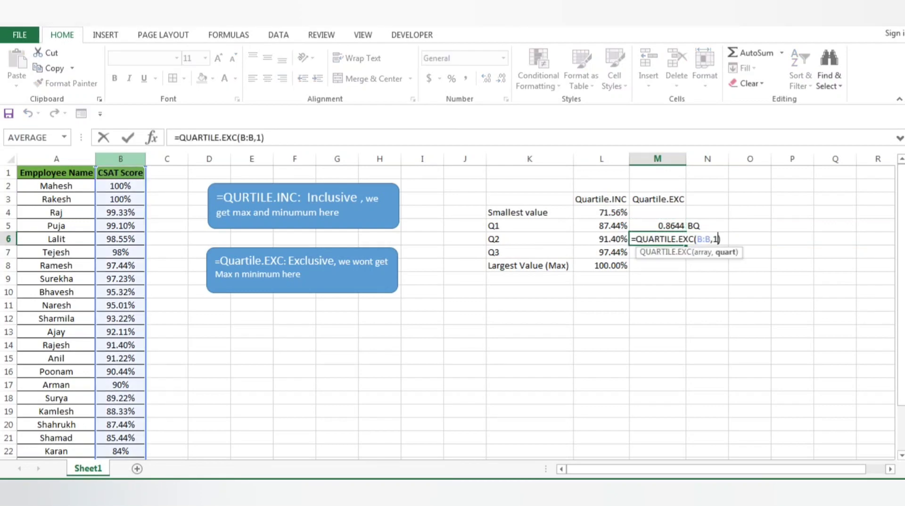
{"action": "key", "text": "BackSpace"}
{"action": "type", "text": "2"}
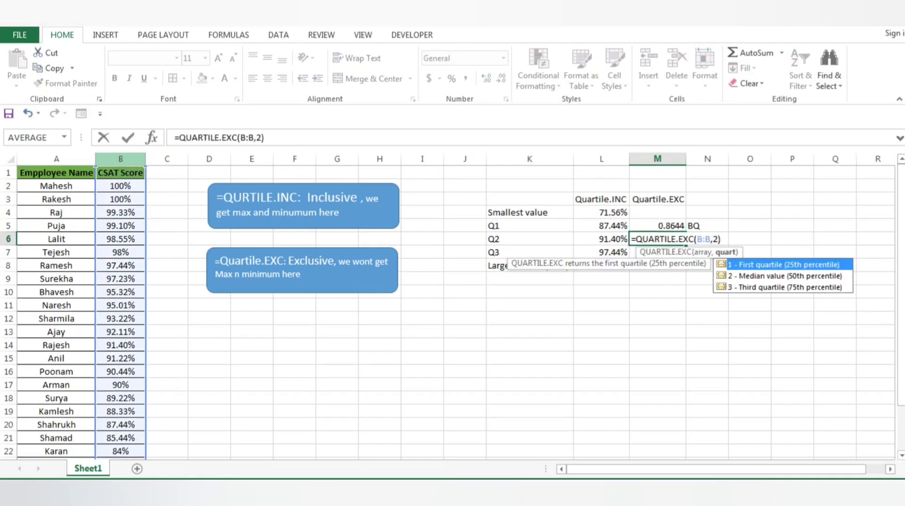
{"action": "key", "text": "ctrl+Return"}
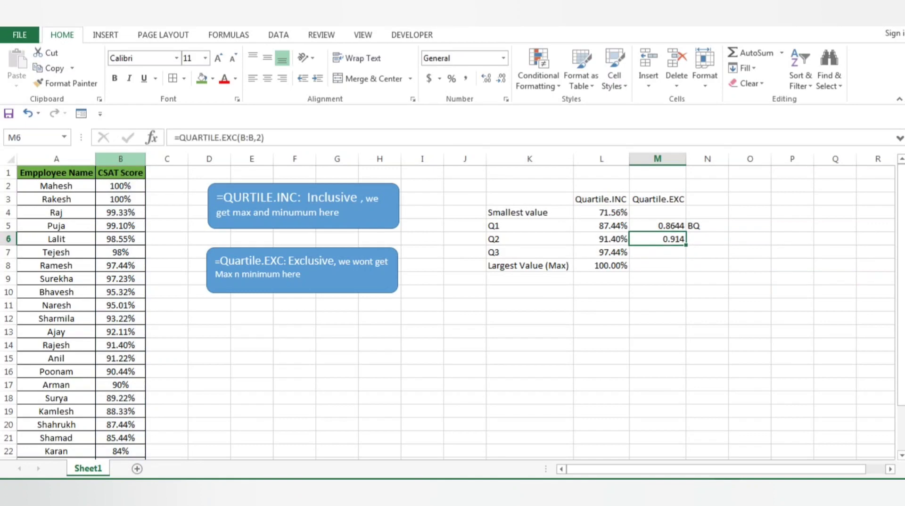
Step: Label the Q2 QUARTILE.EXC result MQ in N6
{"action": "key", "text": "Right"}
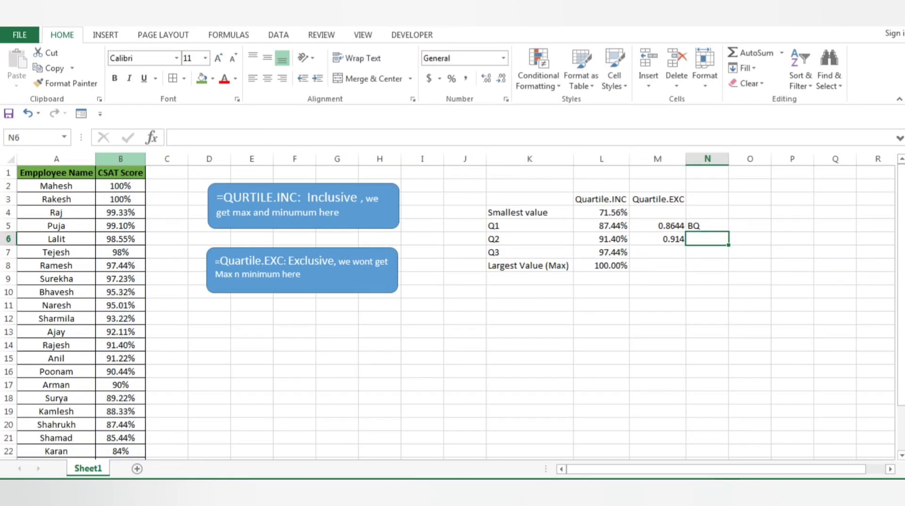
{"action": "type", "text": "MQ"}
{"action": "key", "text": "ctrl+Return"}
{"action": "key", "text": "Return"}
Step: Copy the Q2 QUARTILE.EXC formula into M7 and set its quart argument to 3 for the third quartile
{"action": "key", "text": "Left"}
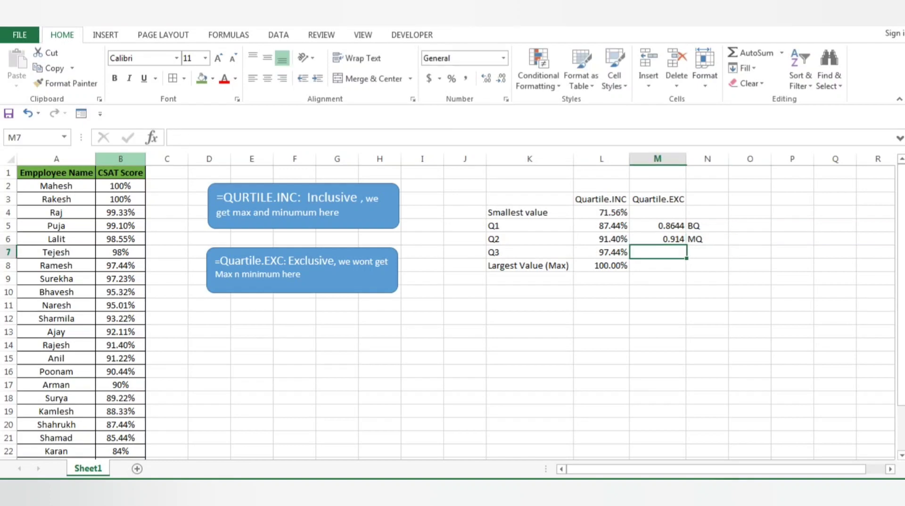
{"action": "key", "text": "Up"}
{"action": "key", "text": "ctrl+c"}
{"action": "key", "text": "Down"}
{"action": "key", "text": "ctrl+v"}
{"action": "key", "text": "F2"}
{"action": "key", "text": "Left"}
{"action": "key", "text": "Left"}
{"action": "key", "text": "Delete"}
{"action": "type", "text": "3"}
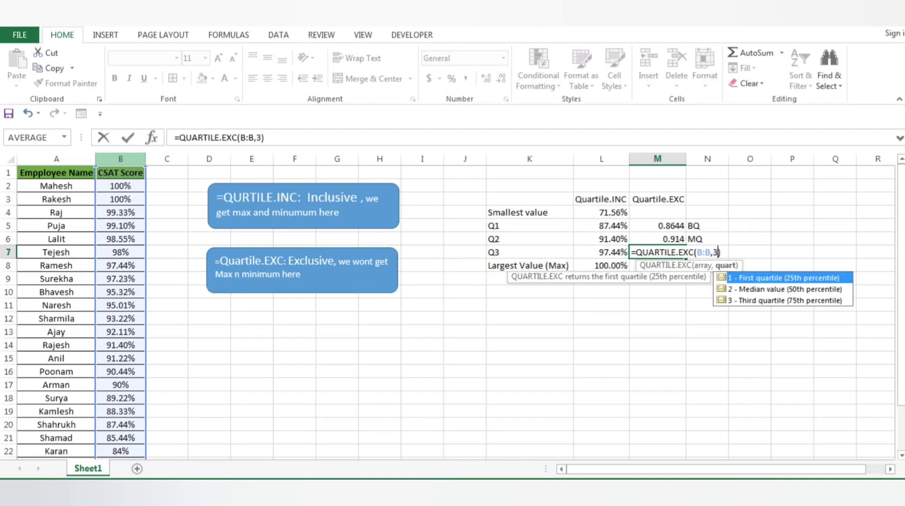
{"action": "key", "text": "Return"}
{"action": "key", "text": "Up"}
{"action": "key", "text": "Up"}
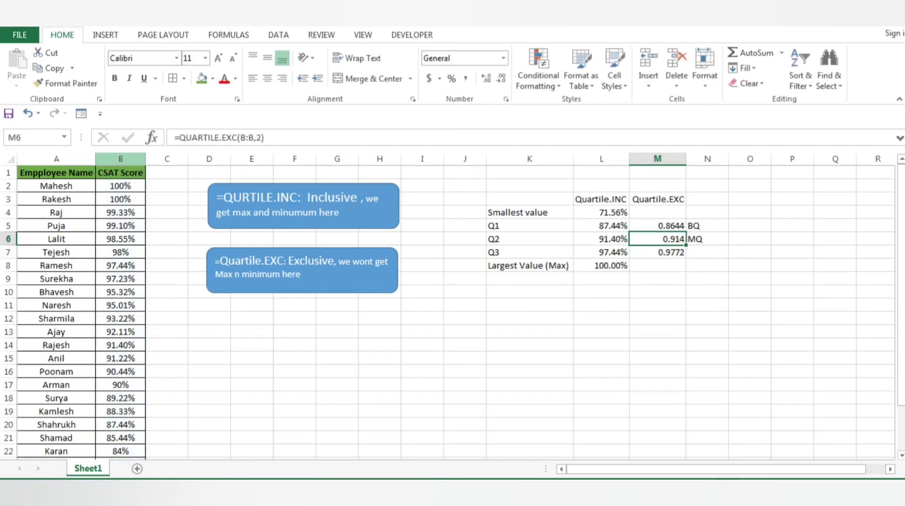
Step: Label the Q3 QUARTILE.EXC result TQ in N7
{"action": "key", "text": "Down"}
{"action": "key", "text": "Right"}
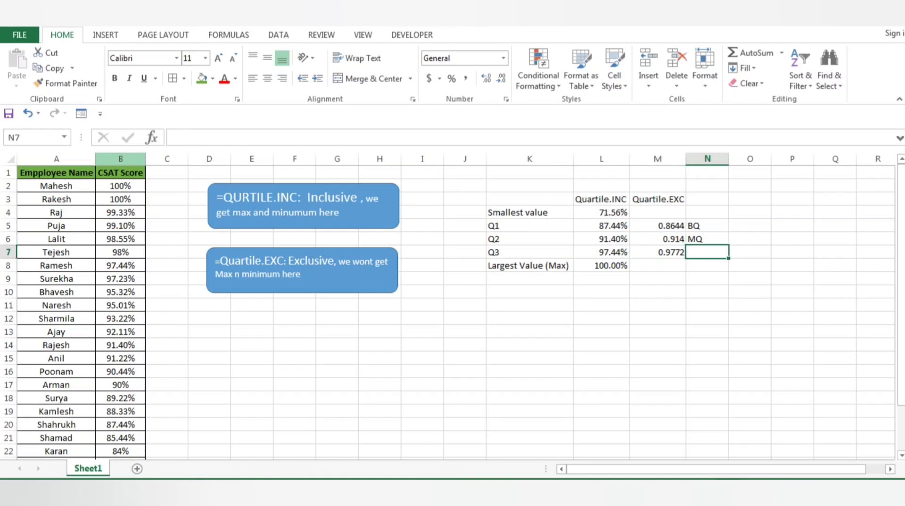
{"action": "type", "text": "TQ"}
{"action": "key", "text": "Left"}
{"action": "key", "text": "Left"}
{"action": "key", "text": "Left"}
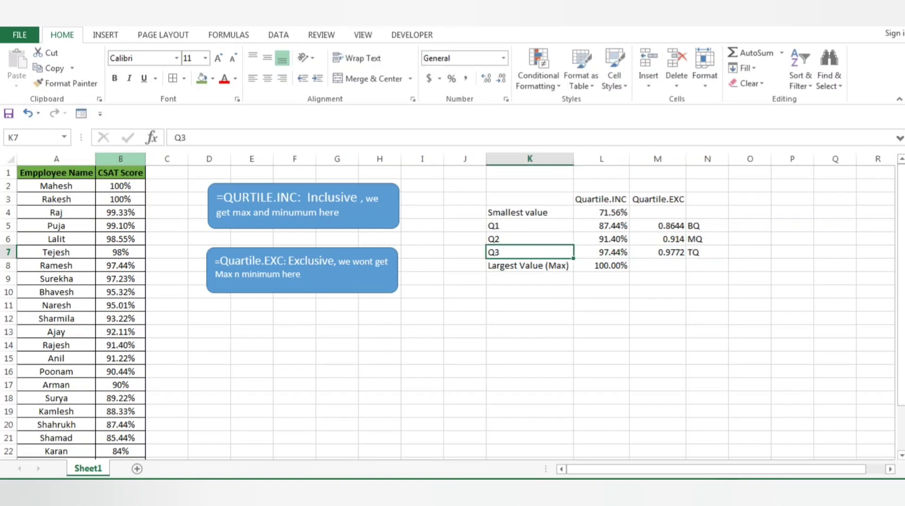
Step: Enter TQ in C2 beside the first CSAT score
{"action": "key", "text": "ctrl+Left"}
{"action": "key", "text": "Right"}
{"action": "key", "text": "Up"}
{"action": "key", "text": "ctrl+Up"}
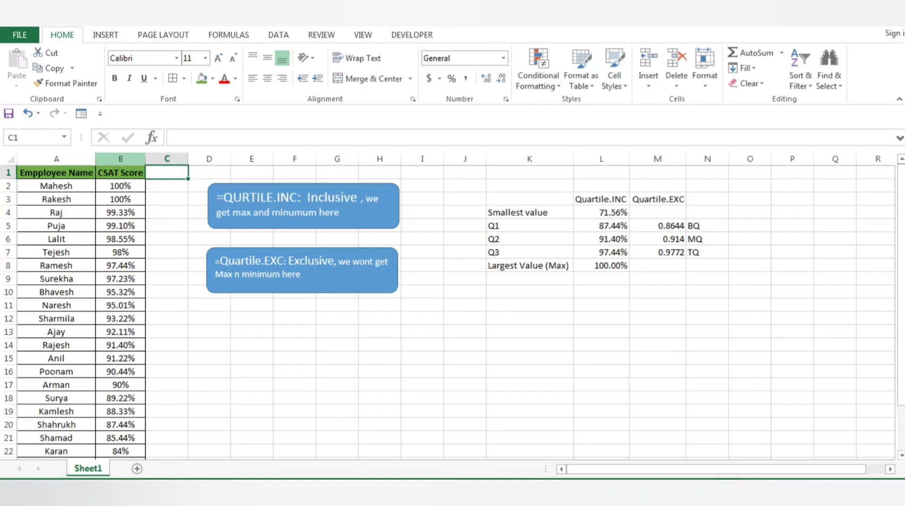
{"action": "key", "text": "Down"}
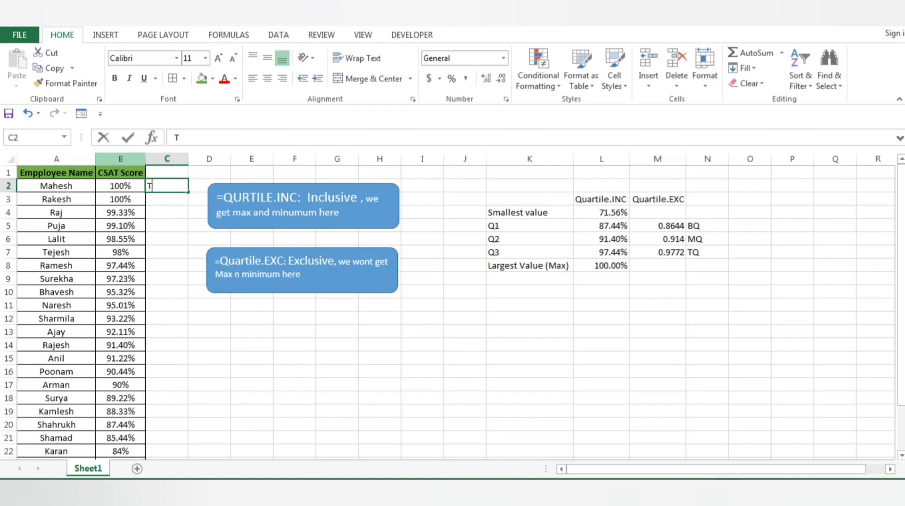
{"action": "type", "text": "TQ"}
{"action": "key", "text": "Right"}
Step: Copy the TQ label from C2 down through C9
{"action": "key", "text": "Left"}
{"action": "key", "text": "ctrl+c"}
{"action": "key", "text": "shift+Down"}
{"action": "key", "text": "shift+Down"}
{"action": "key", "text": "shift+Down"}
{"action": "key", "text": "shift+Down"}
{"action": "key", "text": "shift+Down"}
{"action": "key", "text": "shift+Down"}
{"action": "key", "text": "shift+Down"}
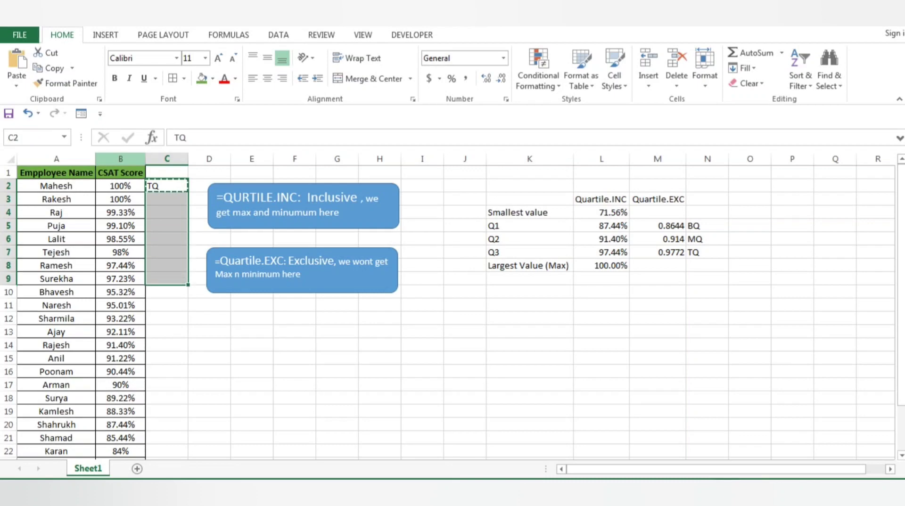
{"action": "key", "text": "ctrl+v"}
{"action": "key", "text": "ctrl+Down"}
{"action": "key", "text": "ctrl"}
{"action": "key", "text": "Down"}
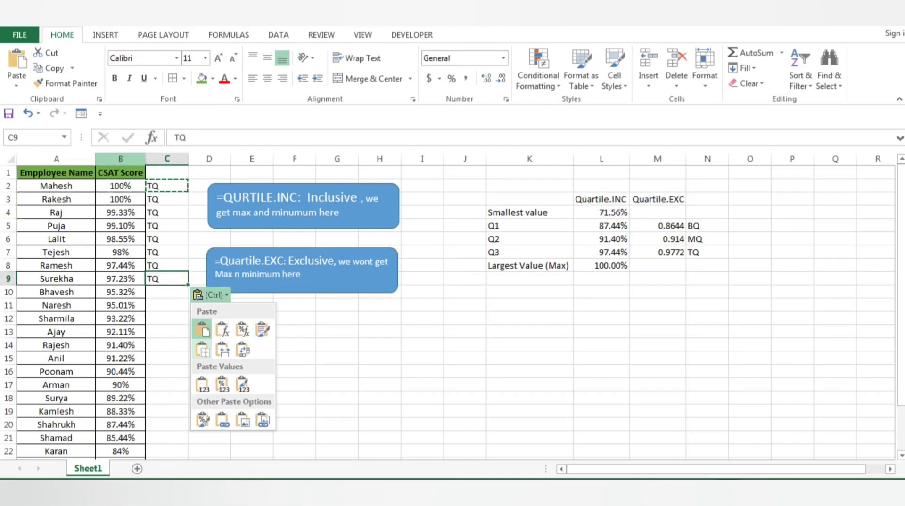
{"action": "key", "text": "Escape"}
{"action": "key", "text": "Down"}
{"action": "key", "text": "Escape"}
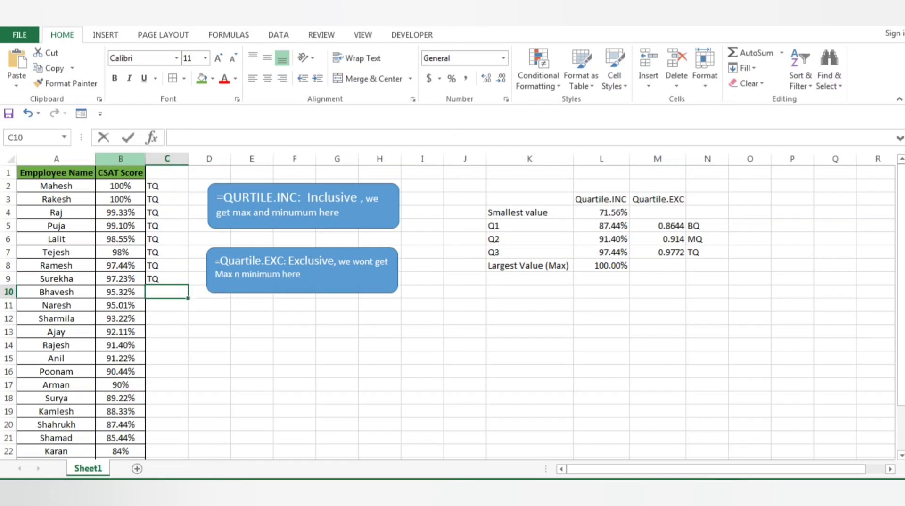
Step: Enter MQ in C10 beside the 95.32% score
{"action": "type", "text": "B"}
{"action": "key", "text": "BackSpace"}
{"action": "type", "text": "MQ"}
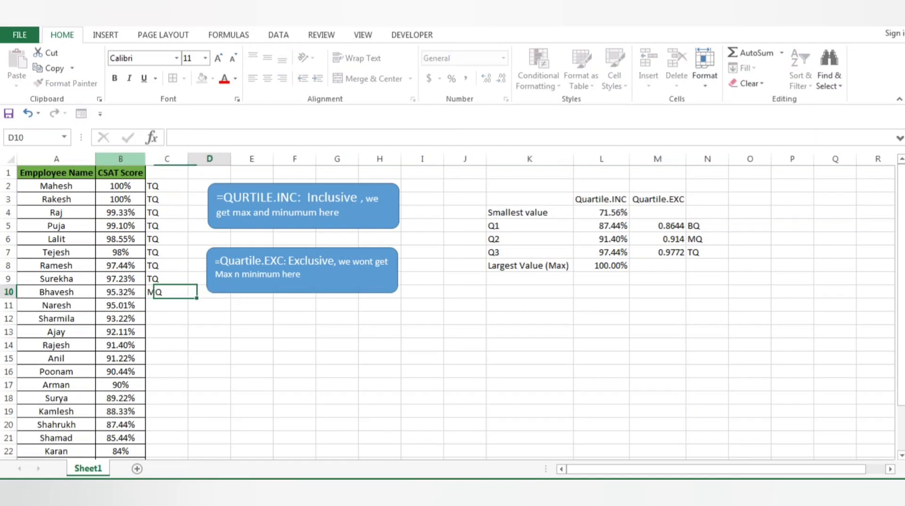
{"action": "key", "text": "Tab"}
Step: Copy the MQ label from C10 down through C13
{"action": "key", "text": "Left"}
{"action": "key", "text": "ctrl+c"}
{"action": "key", "text": "shift+Down"}
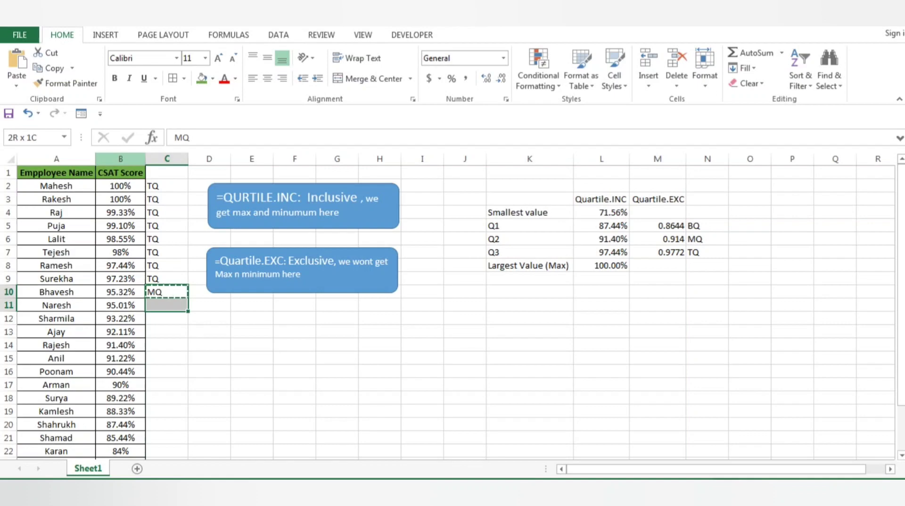
{"action": "key", "text": "shift+Down"}
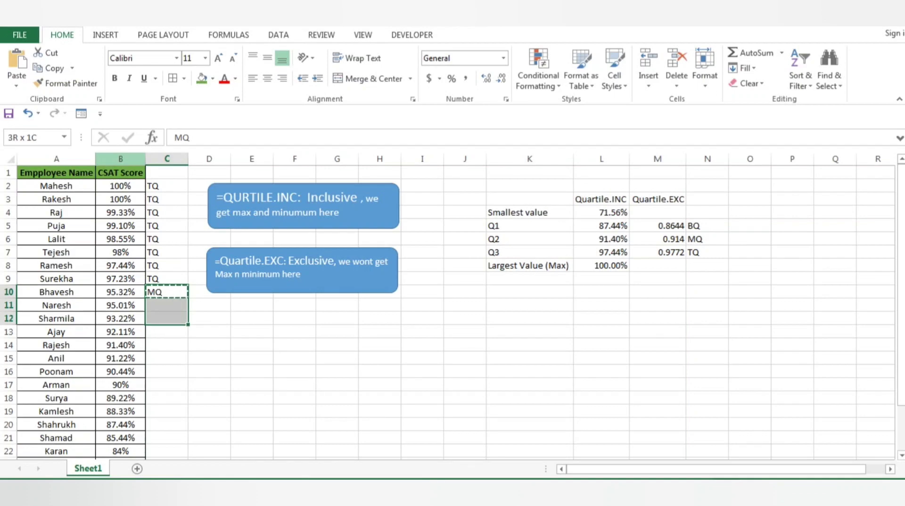
{"action": "key", "text": "shift+Down"}
{"action": "key", "text": "shift+Down"}
{"action": "key", "text": "shift+Down"}
{"action": "key", "text": "shift+Down"}
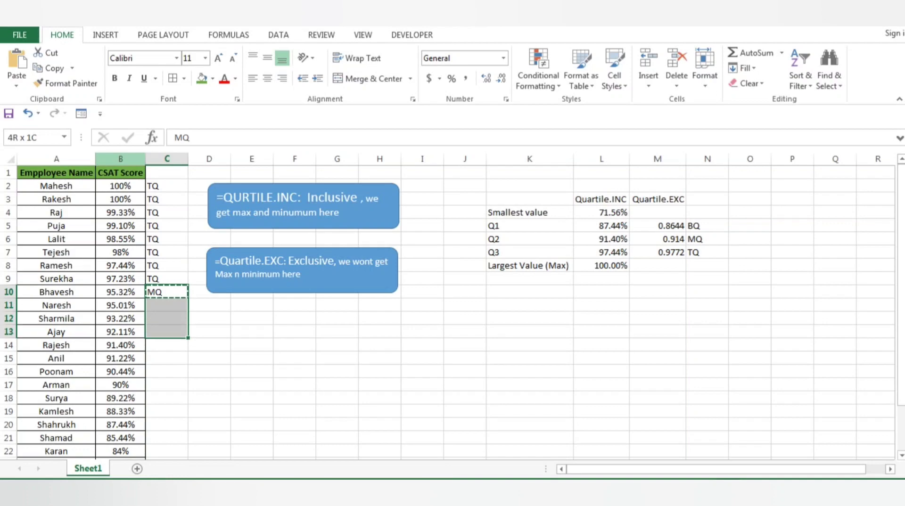
{"action": "key", "text": "shift+Up"}
{"action": "key", "text": "shift+Up"}
{"action": "key", "text": "shift+Up"}
{"action": "key", "text": "Return"}
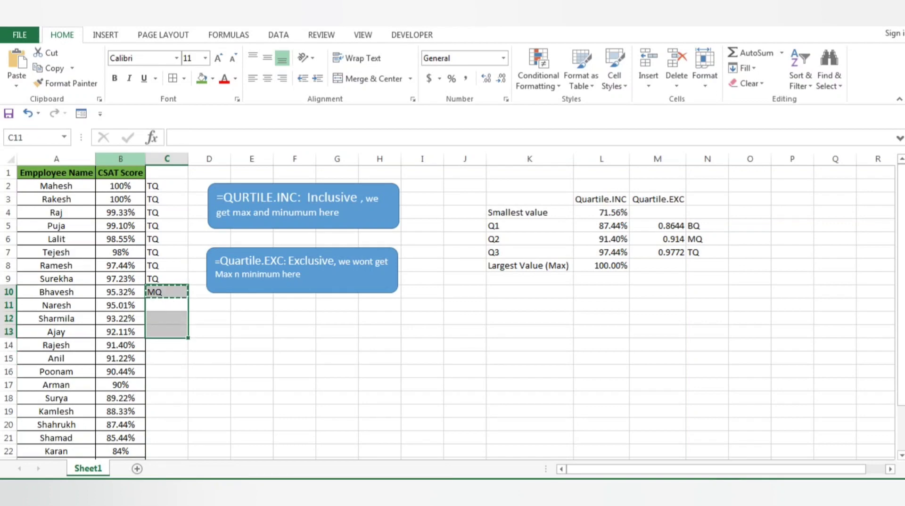
{"action": "key", "text": "ctrl+v"}
{"action": "key", "text": "Left"}
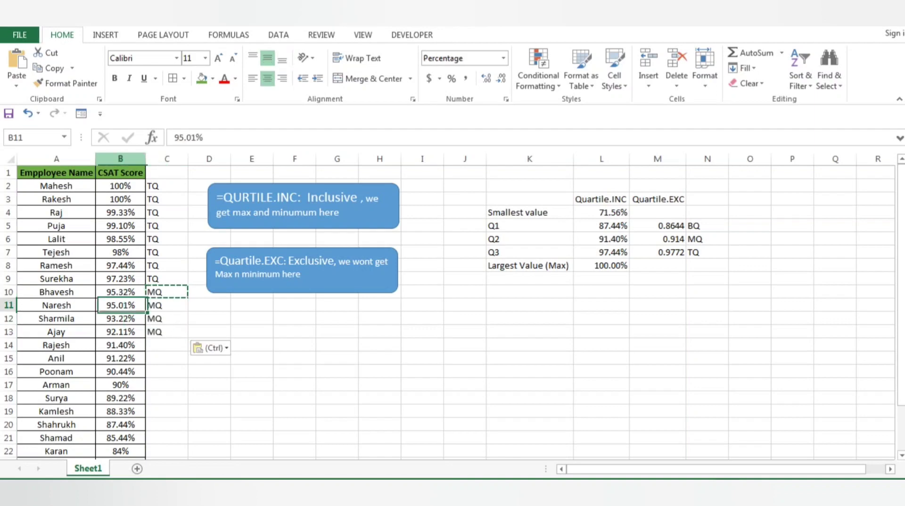
Step: Extend the MQ label to C14 and C15, beside the 91.40% and 91.22% scores
{"action": "key", "text": "Right"}
{"action": "key", "text": "Down"}
{"action": "key", "text": "Down"}
{"action": "key", "text": "ctrl+c"}
{"action": "key", "text": "Down"}
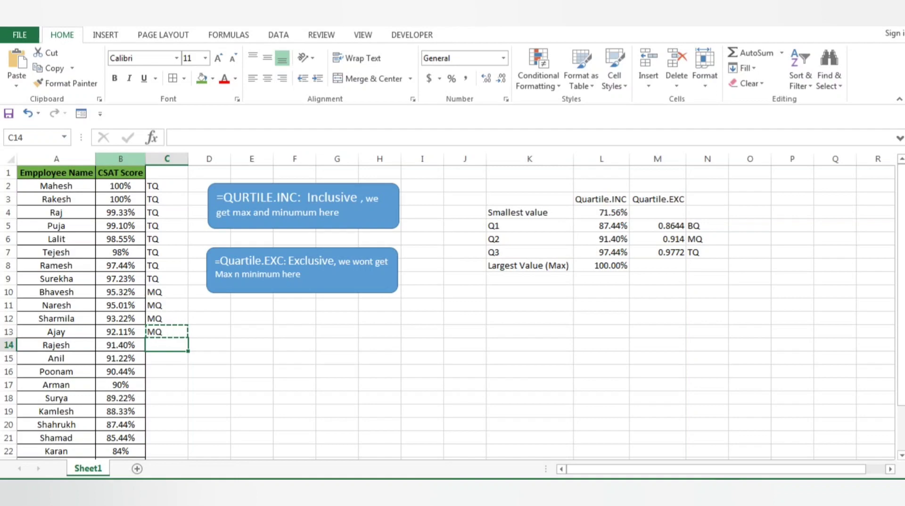
{"action": "key", "text": "Left"}
{"action": "key", "text": "Right"}
{"action": "key", "text": "Up"}
{"action": "key", "text": "Down"}
{"action": "key", "text": "ctrl+v"}
Step: Enter BQ in C16 beside the 90.44% score
{"action": "key", "text": "Down"}
{"action": "key", "text": "ctrl+v"}
{"action": "key", "text": "Down"}
{"action": "key", "text": "Up"}
{"action": "key", "text": "Down"}
{"action": "type", "text": "BQ"}
{"action": "key", "text": "Right"}
Step: Copy the BQ label from C16 down to the last employee row, C26
{"action": "key", "text": "Left"}
{"action": "key", "text": "ctrl+c"}
{"action": "key", "text": "Left"}
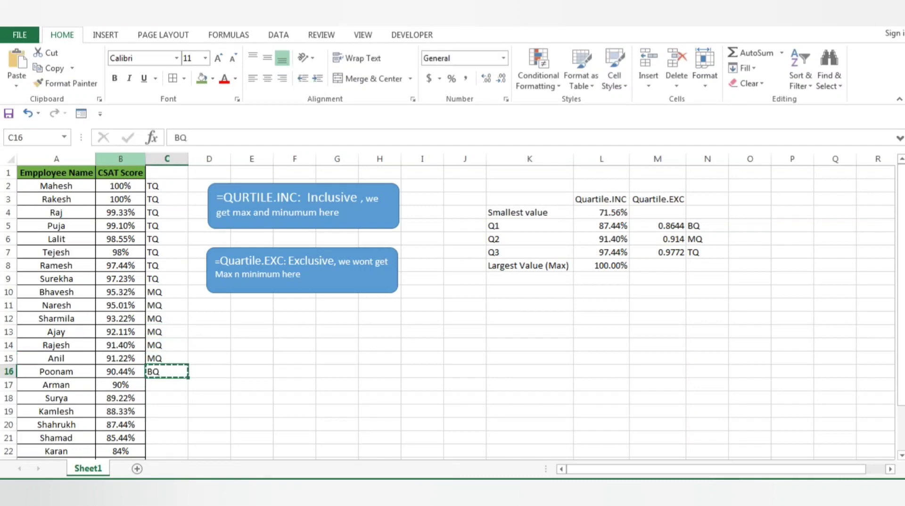
{"action": "key", "text": "ctrl+Down"}
{"action": "key", "text": "Right"}
{"action": "key", "text": "ctrl+shift+Up"}
{"action": "key", "text": "ctrl+v"}
{"action": "key", "text": "Left"}
{"action": "key", "text": "Right"}
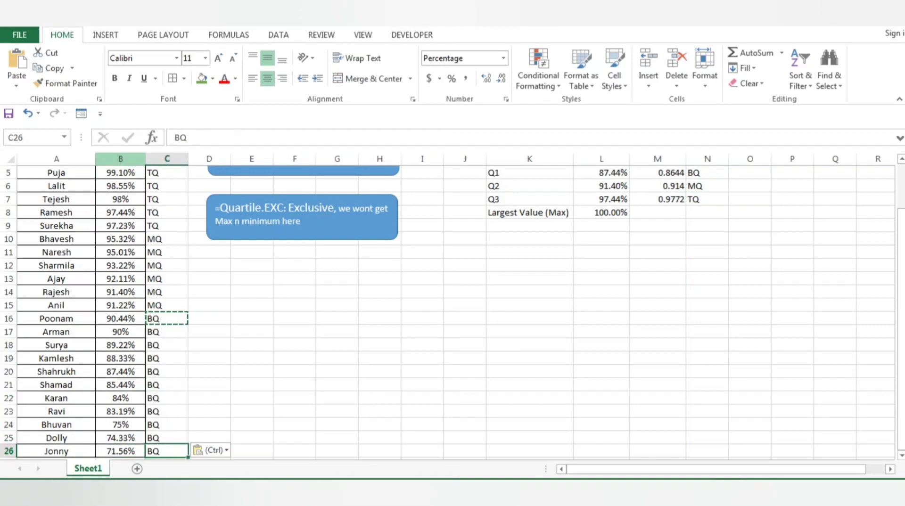
Step: Return to the first label in C2 and look over the TQ, MQ and BQ labels in column C
{"action": "key", "text": "ctrl+Up"}
{"action": "key", "text": "Down"}
{"action": "key", "text": "Up"}
{"action": "key", "text": "Up"}
{"action": "key", "text": "Down"}
{"action": "key", "text": "ctrl+shift+Down"}
{"action": "key", "text": "ctrl+shift+Up"}
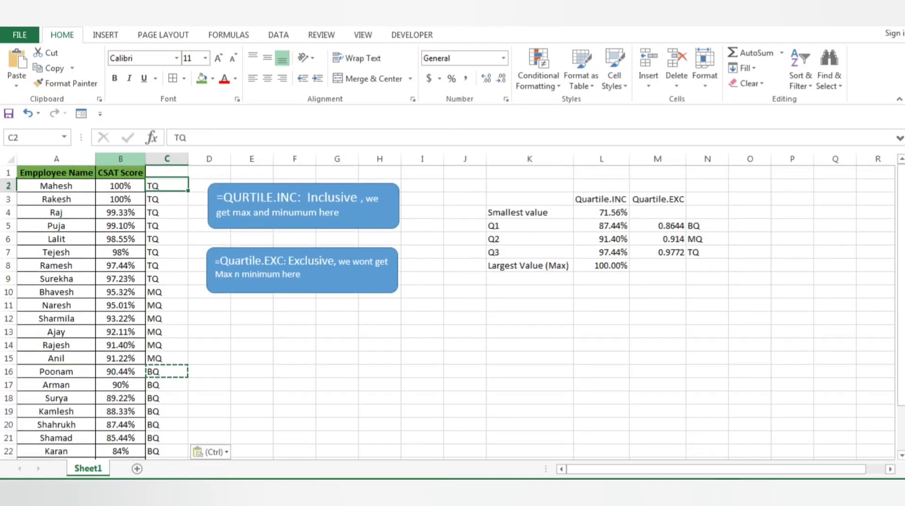